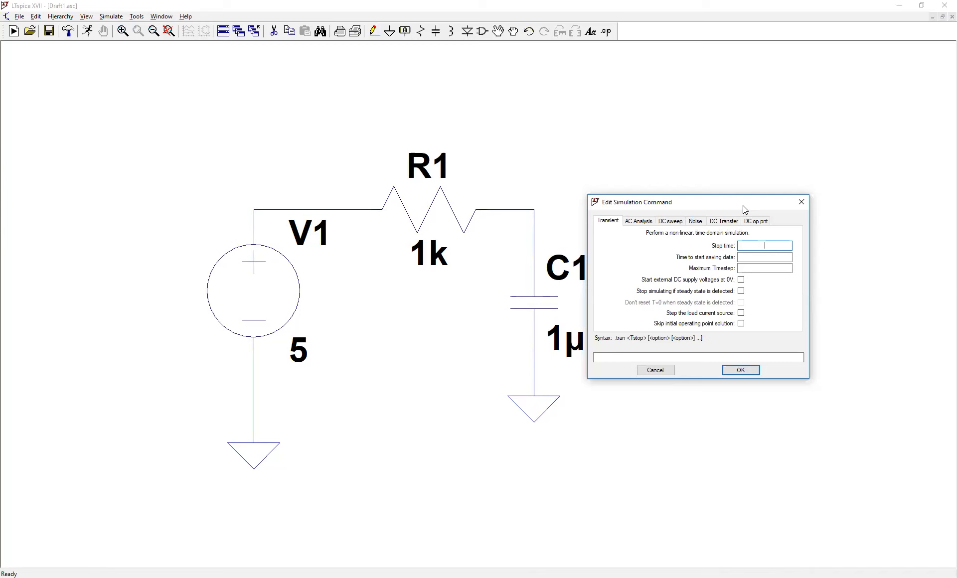
Step: Set up a transient simulation with stop time 5m and data saving from 0, placing the directive above the circuit
drag(742, 209, 837, 207)
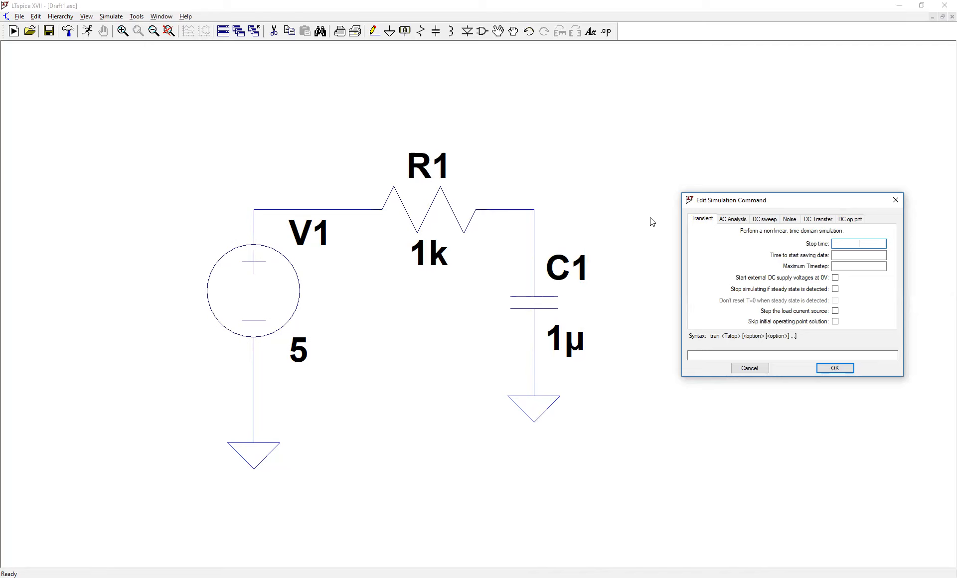
text(5m)
click(863, 256)
text(0)
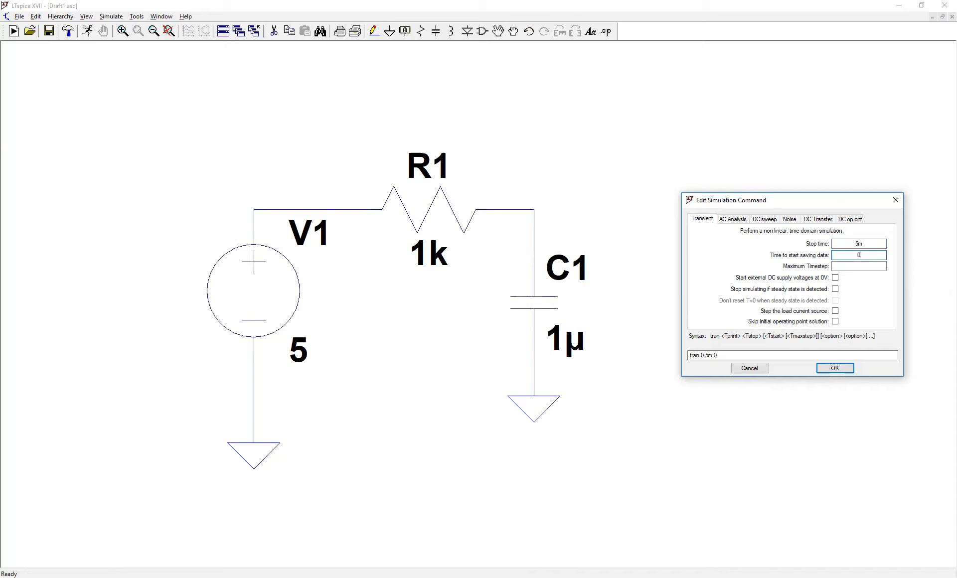
click(864, 267)
click(835, 368)
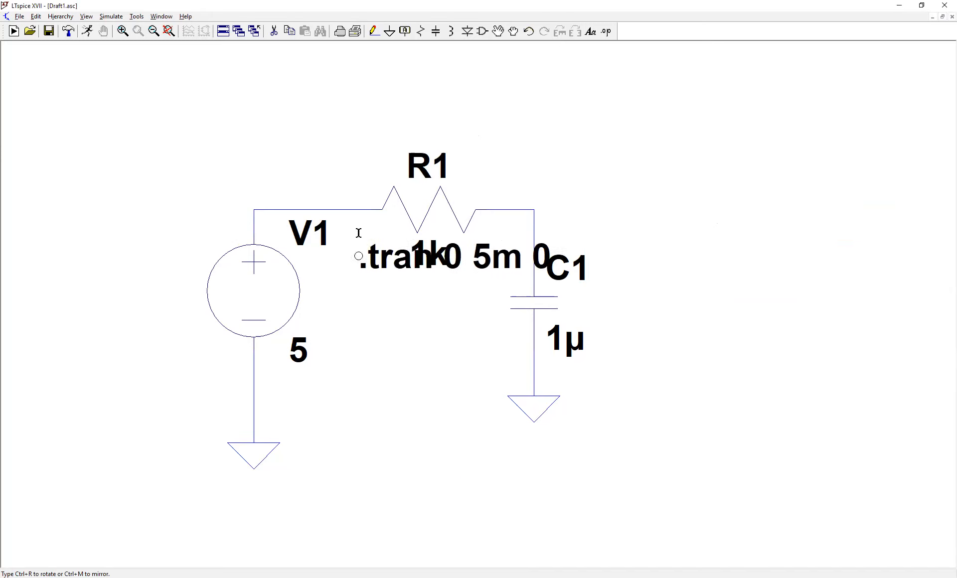
click(308, 92)
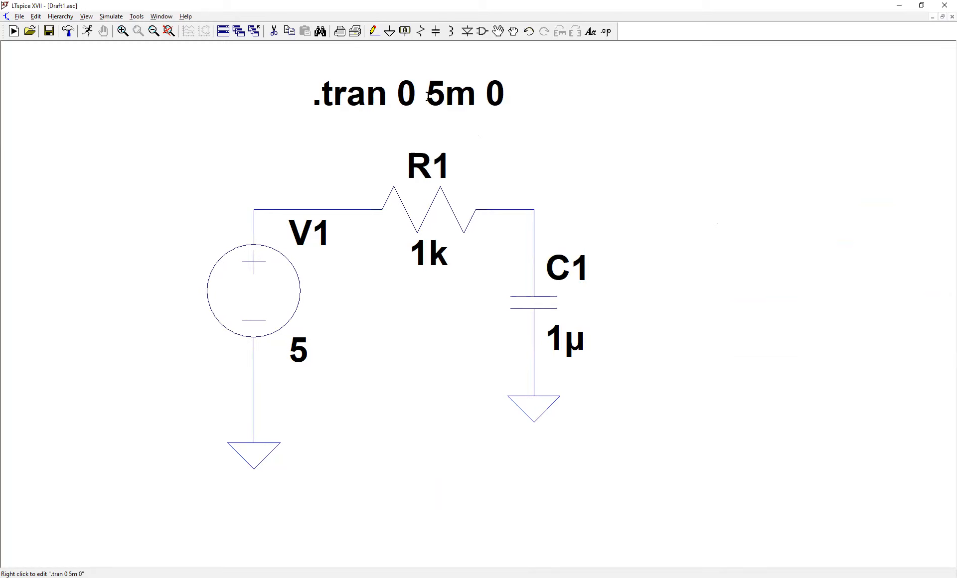
right_click(458, 100)
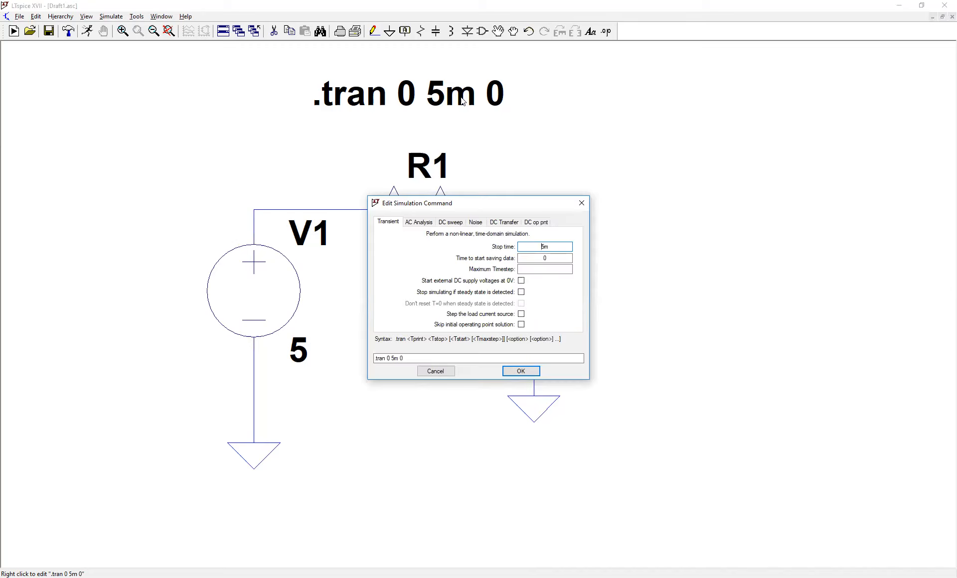
click(515, 371)
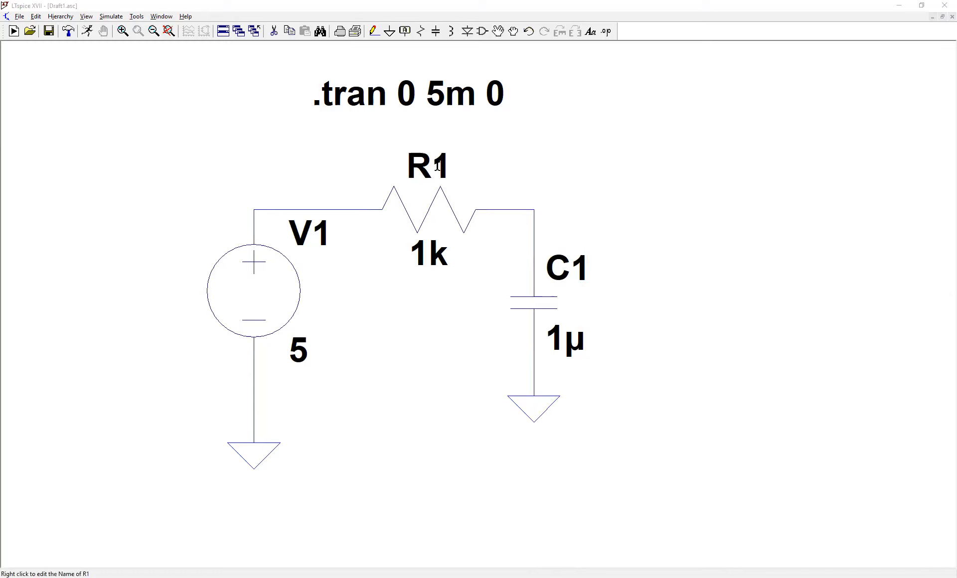
Step: Run the simulation and tile the schematic and waveform windows vertically, with the schematic fitted to its window
click(90, 35)
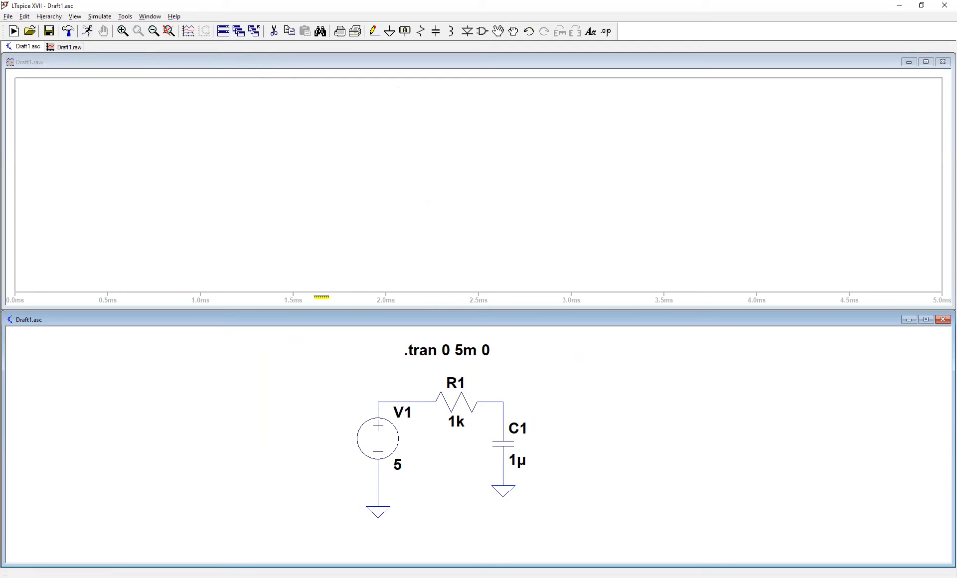
click(150, 17)
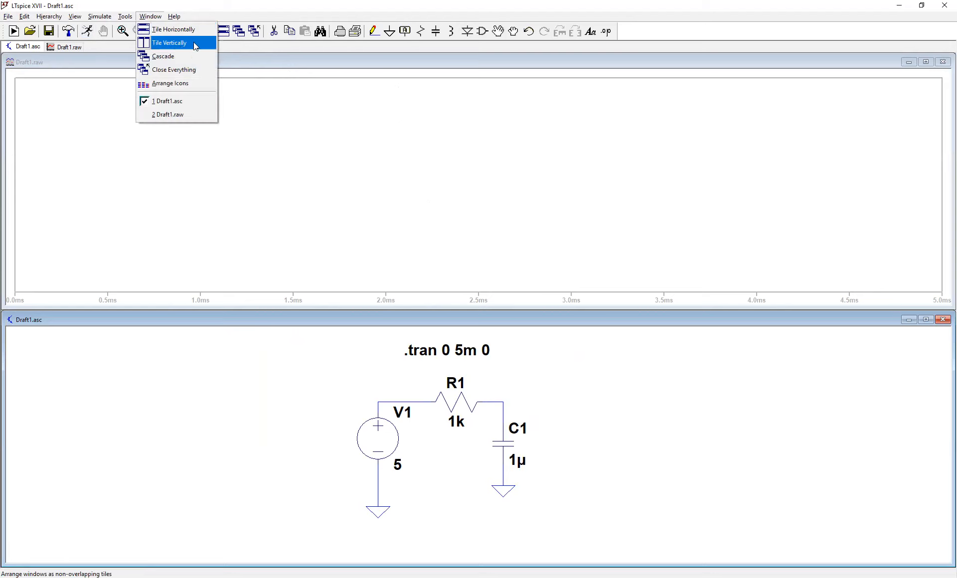
click(181, 45)
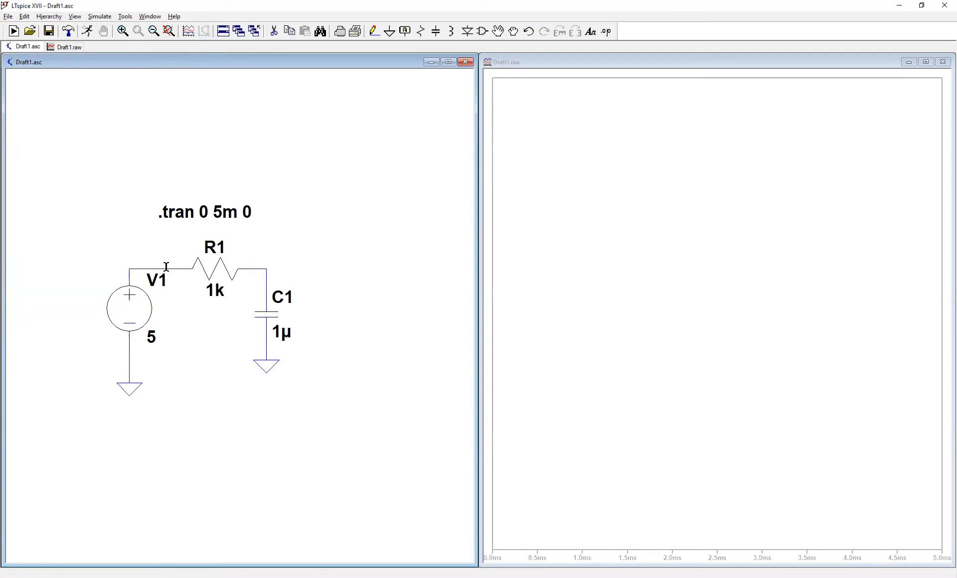
click(169, 32)
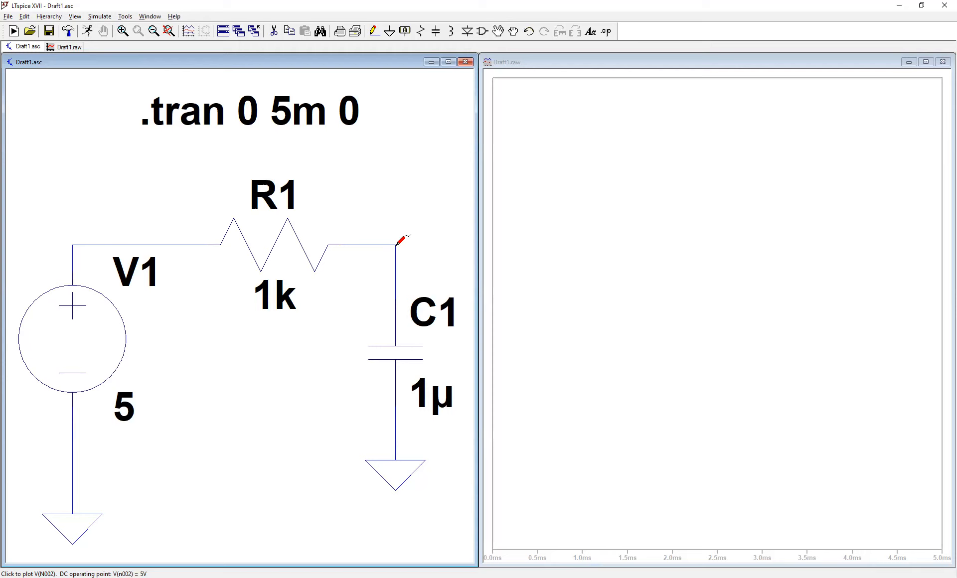
Step: Plot the voltages at the node between R1 and C1 and at the node between V1 and R1
click(397, 244)
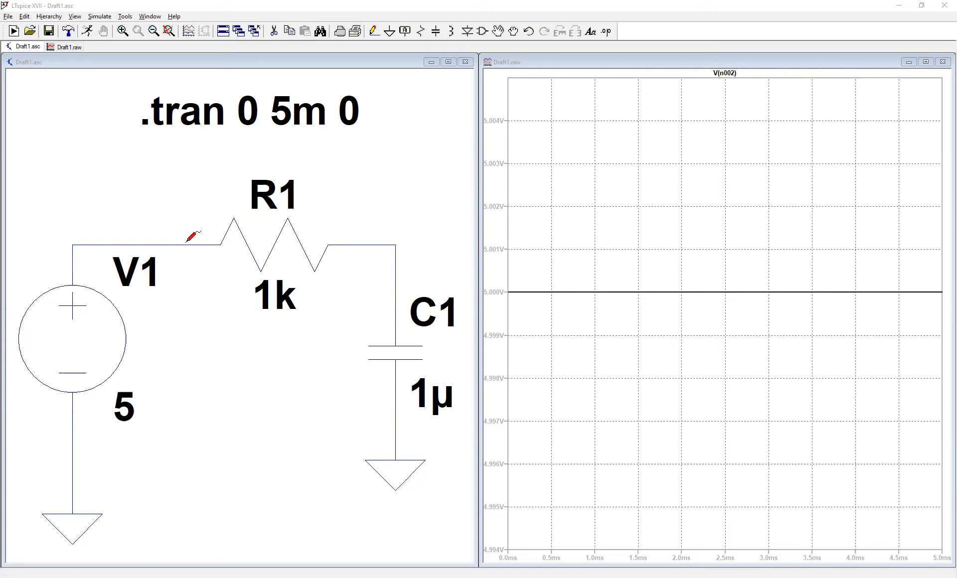
click(79, 246)
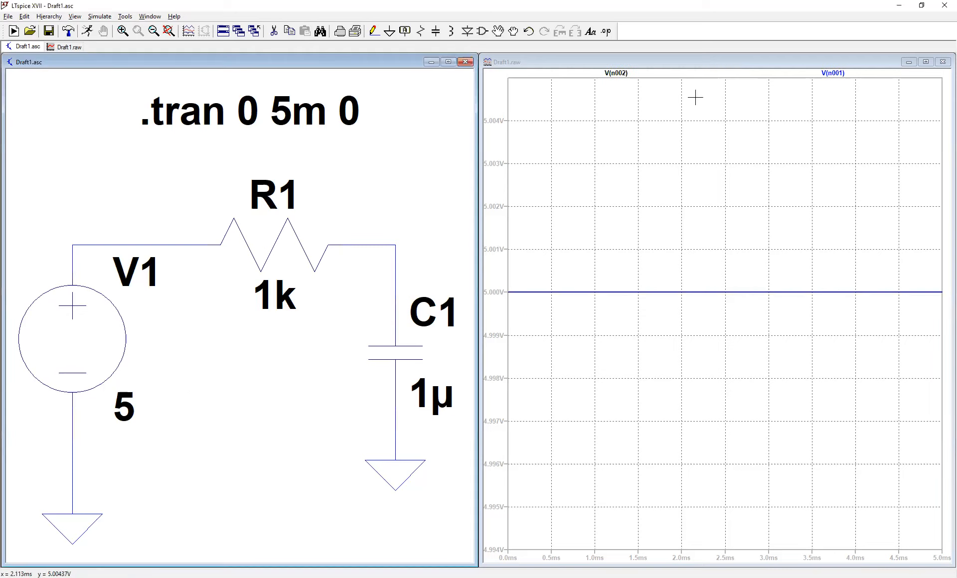
click(743, 115)
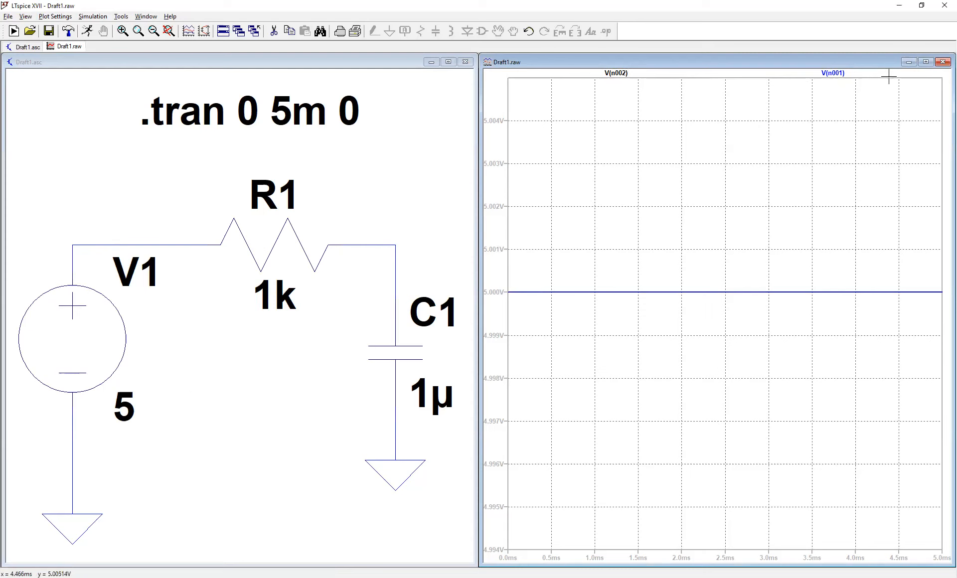
Step: Add the currents through capacitor C1 and resistor R1 to the plot
click(391, 344)
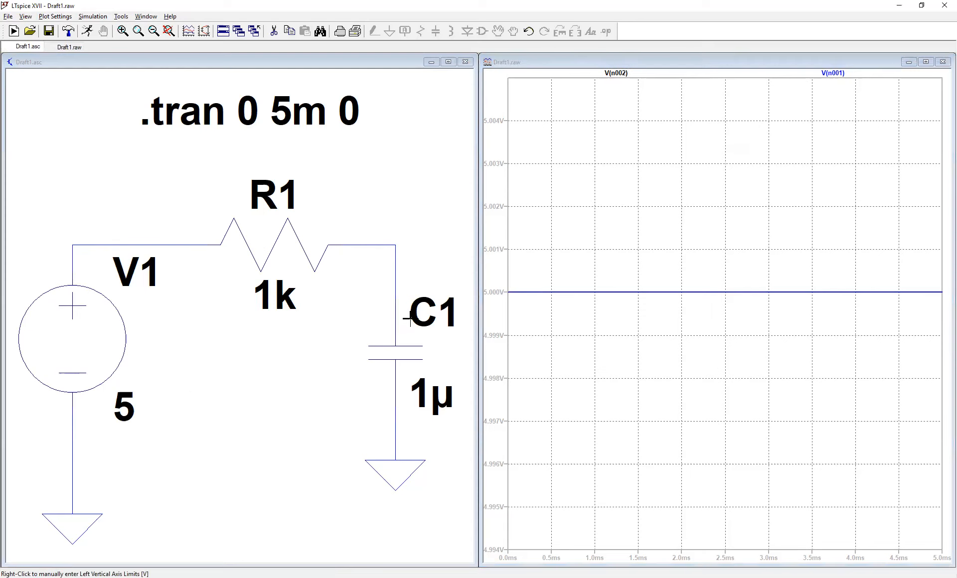
click(399, 352)
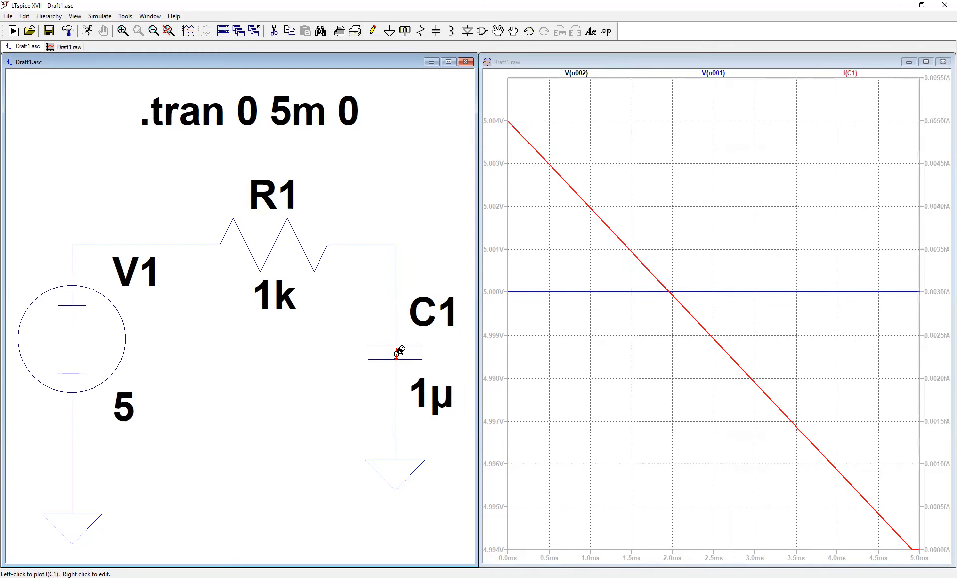
click(277, 242)
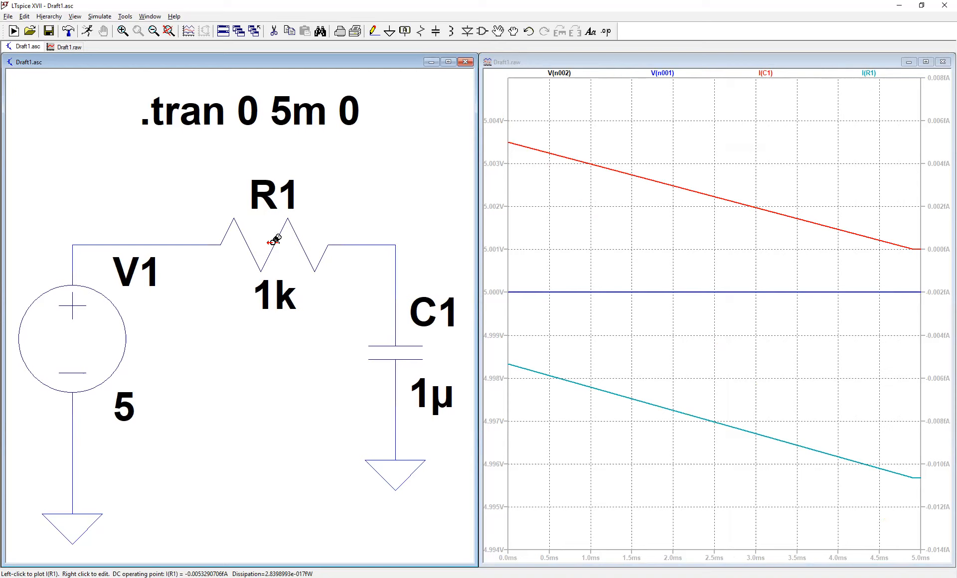
Step: Isolate the R1 current trace in the plot, and do the same for the C1 current
click(277, 241)
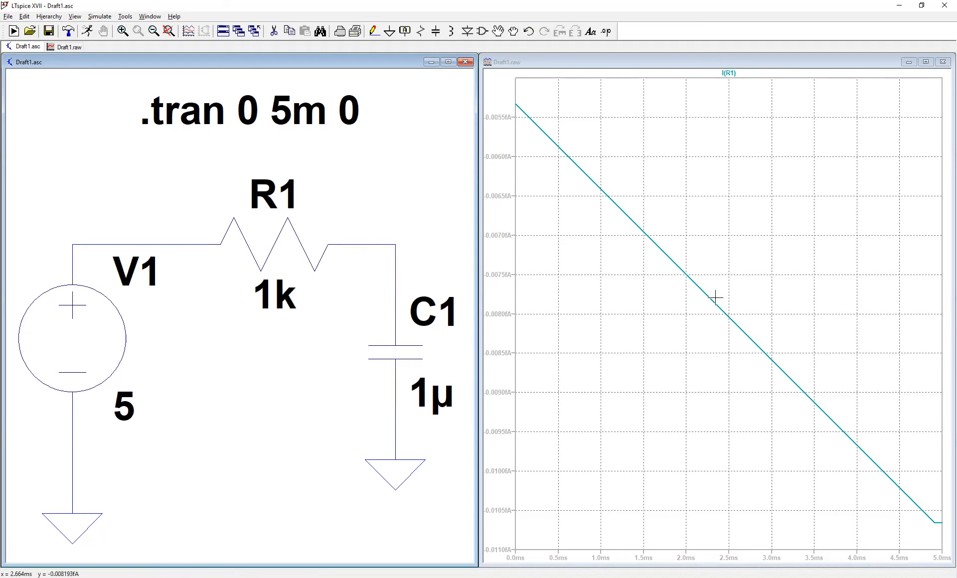
click(401, 350)
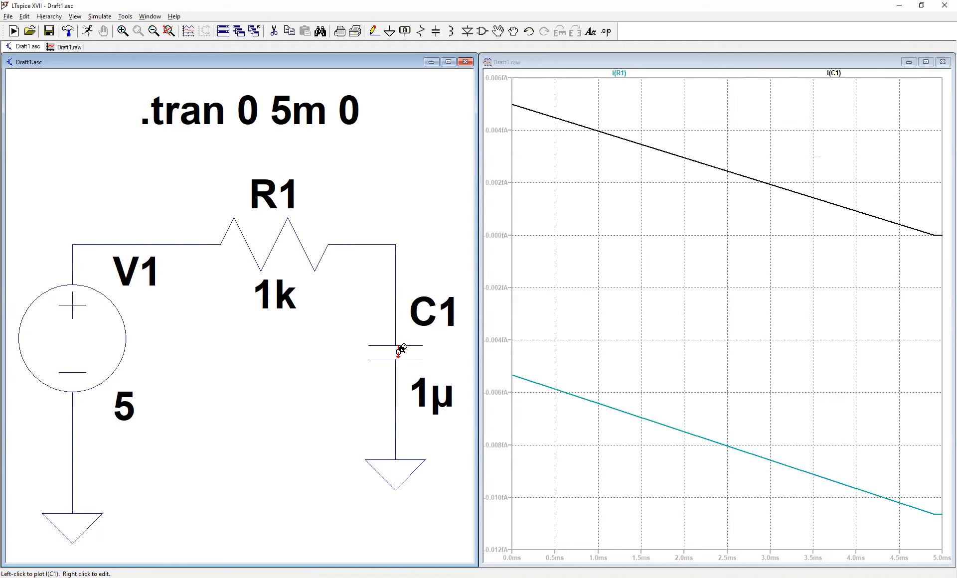
click(400, 351)
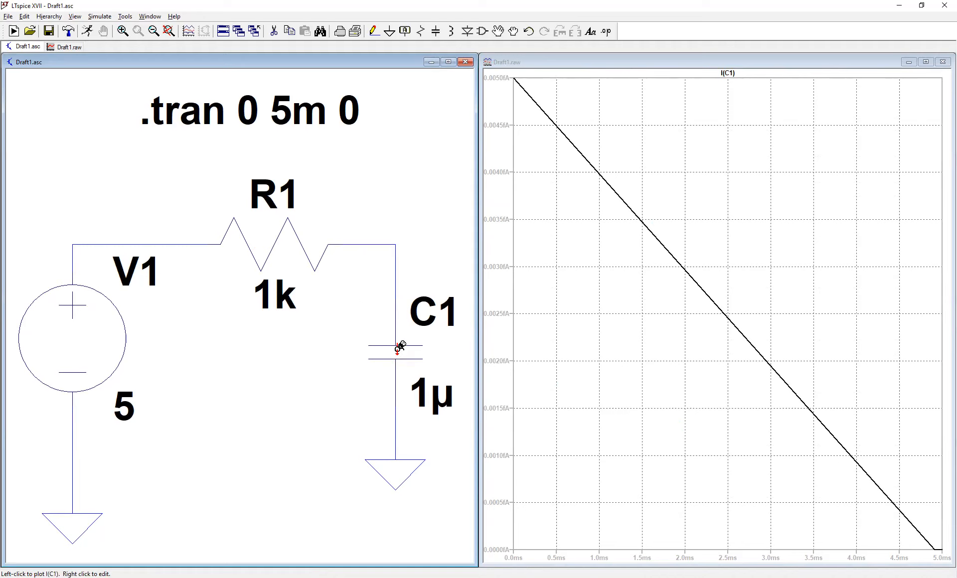
Step: Add both node voltages on either side of R1 to the plot and delete the I(C1) trace
click(388, 246)
click(161, 241)
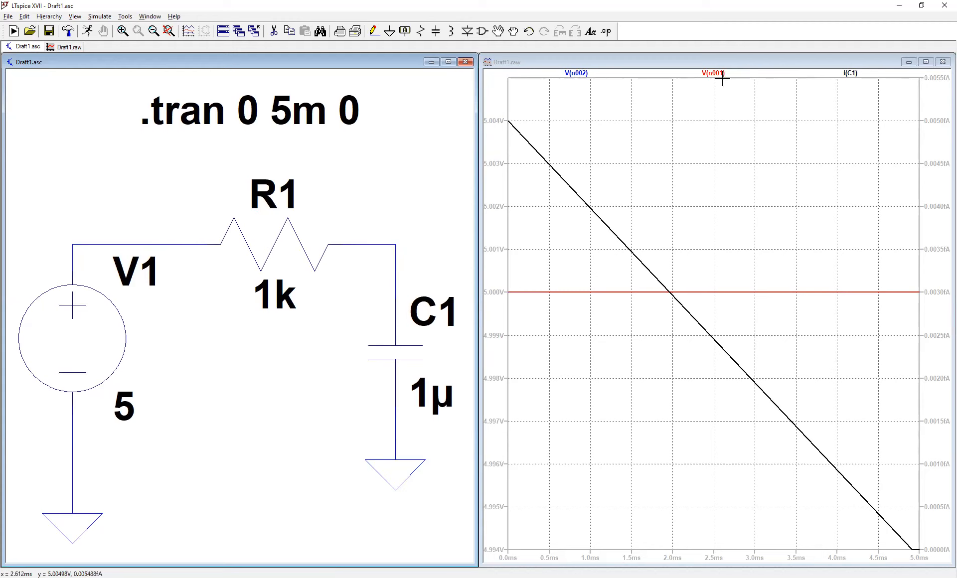
right_click(850, 74)
click(501, 322)
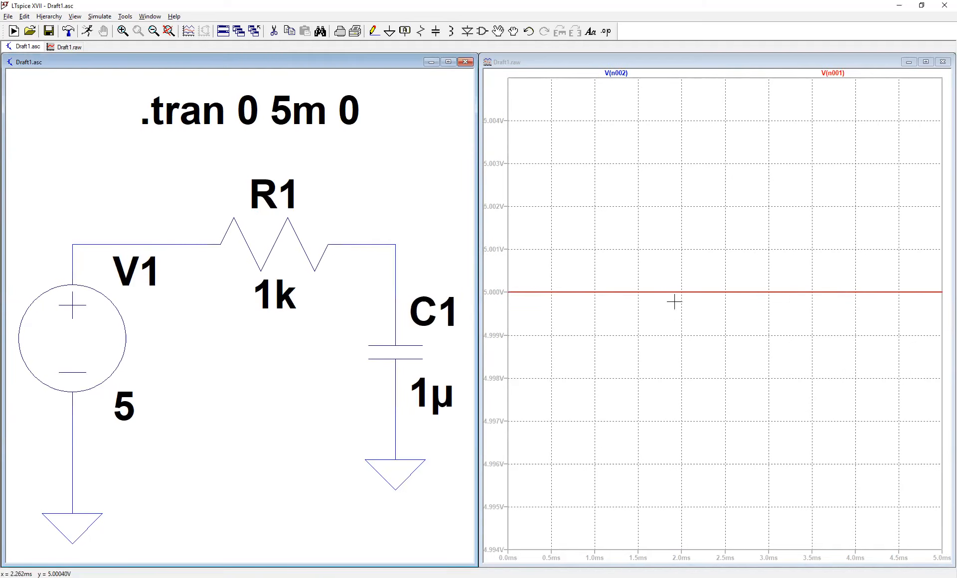
Step: Close the waveform window and label the node between R1 and C1 as Vout, wiring the label to the junction
click(942, 63)
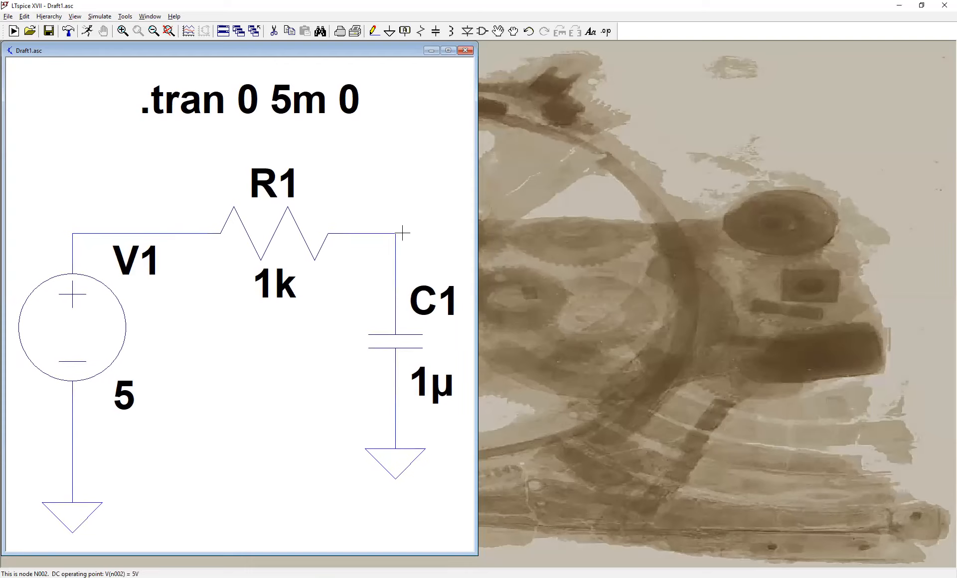
click(404, 31)
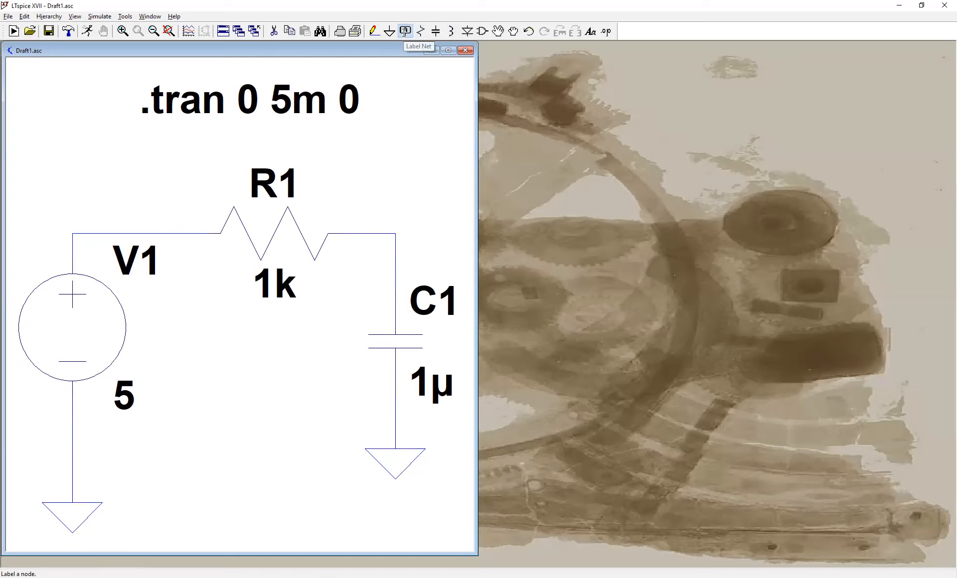
drag(481, 242, 510, 179)
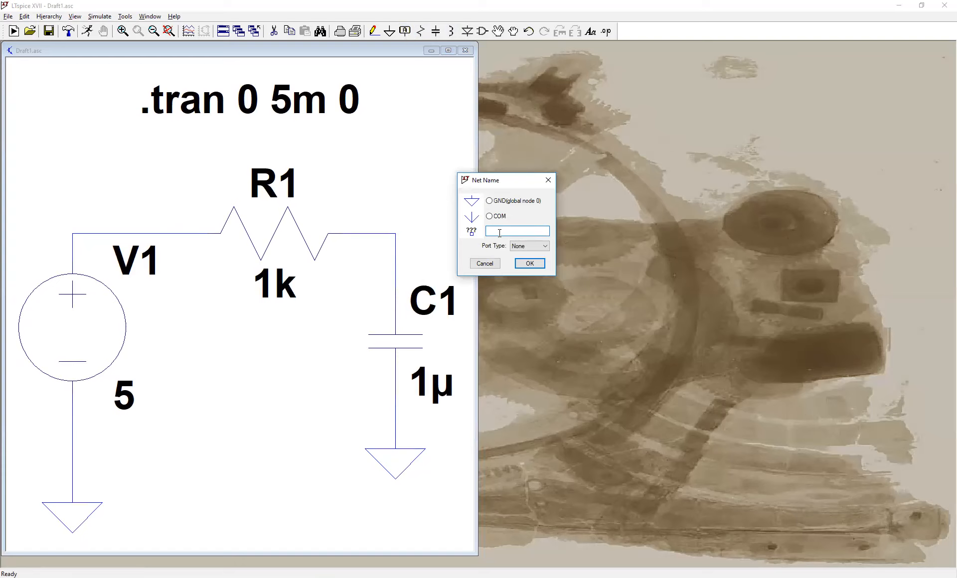
text(Vout)
key(Return)
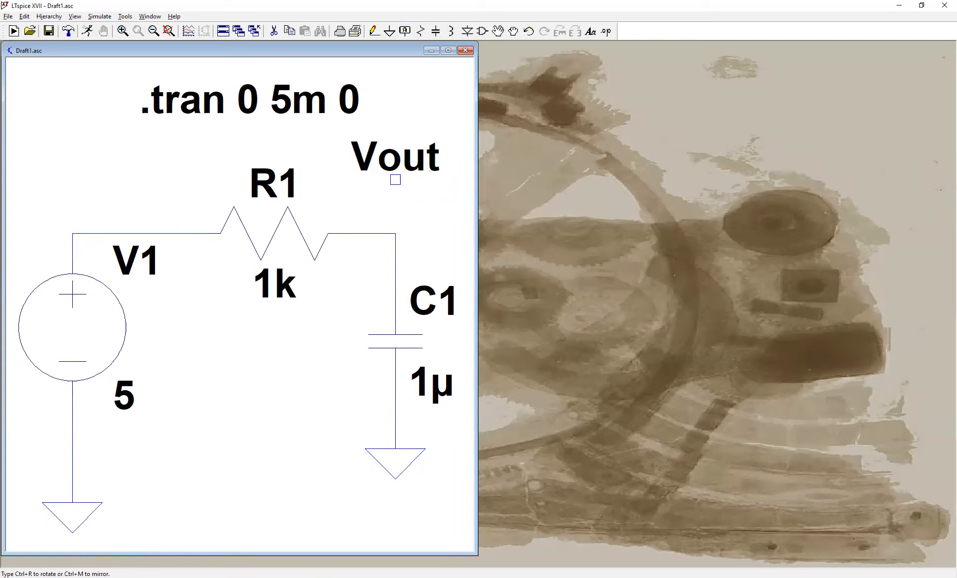
click(396, 183)
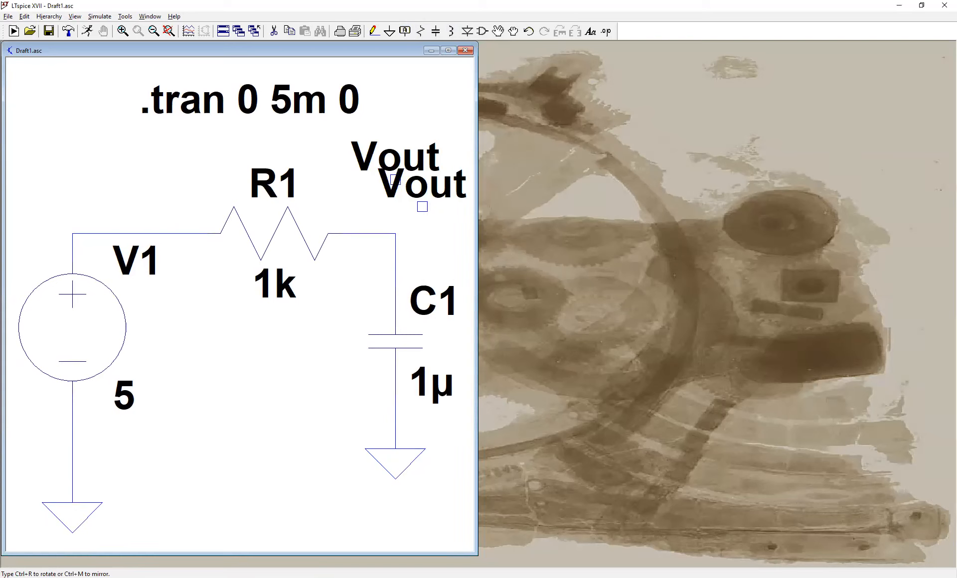
right_click(419, 207)
click(374, 31)
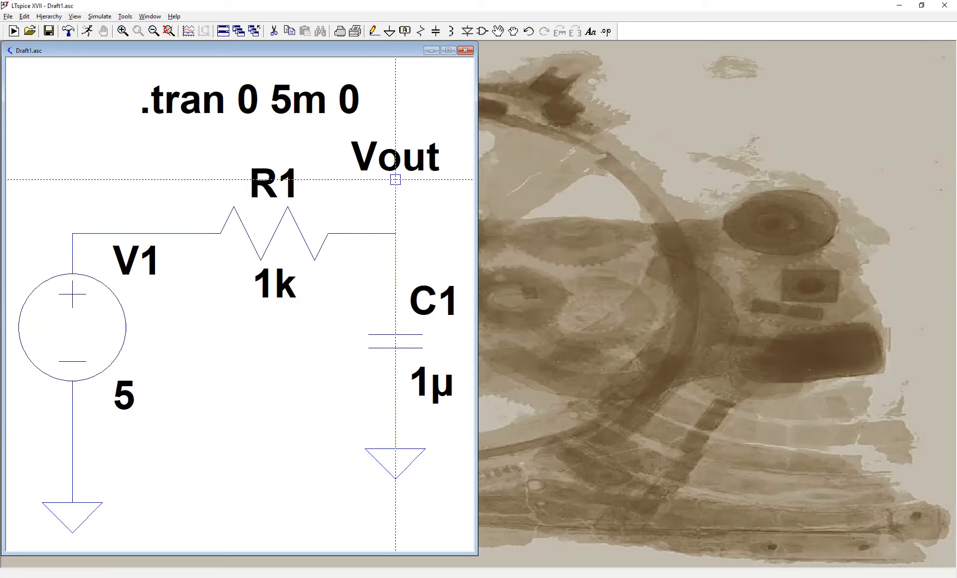
click(395, 234)
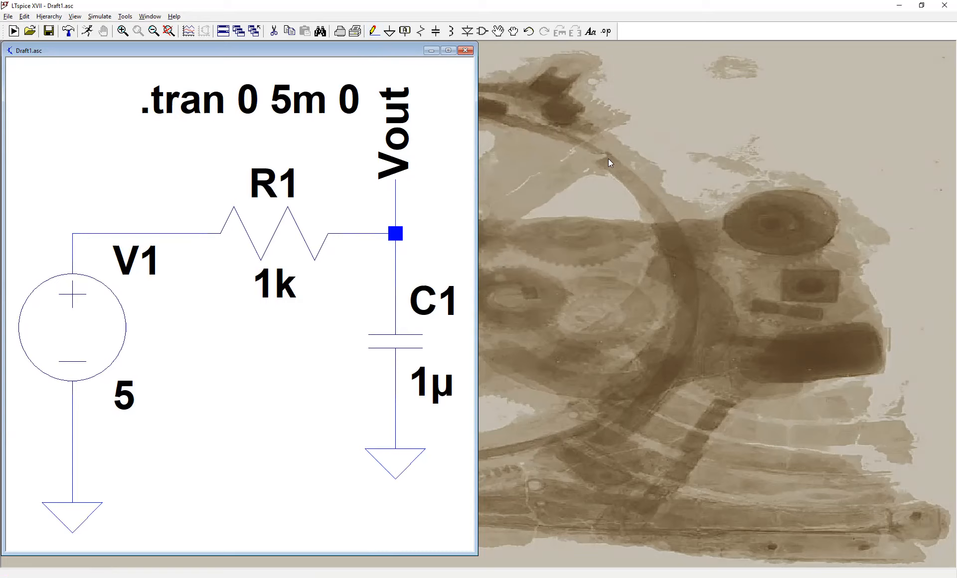
Step: Rerun the simulation with the windows tiled vertically and plot the Vout voltage
click(83, 36)
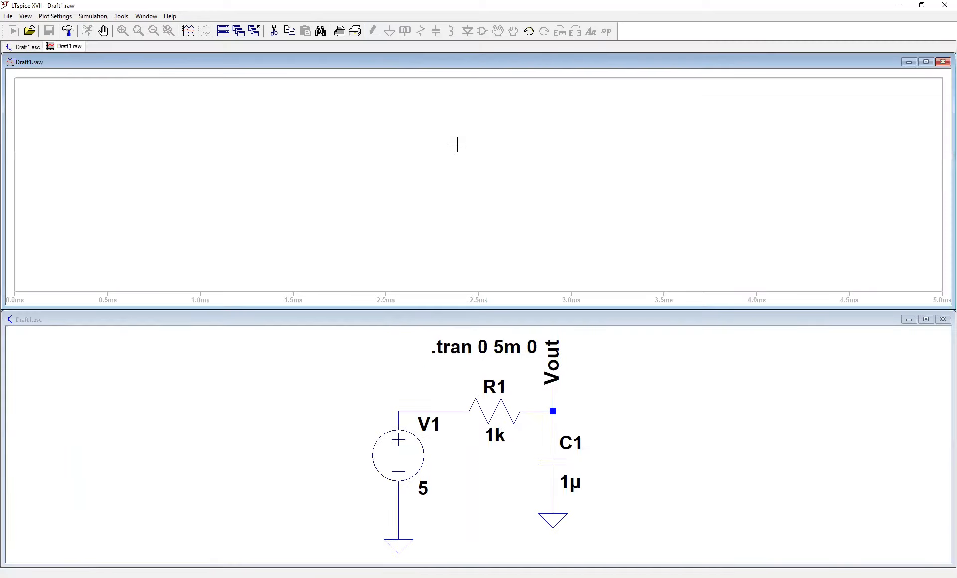
click(151, 17)
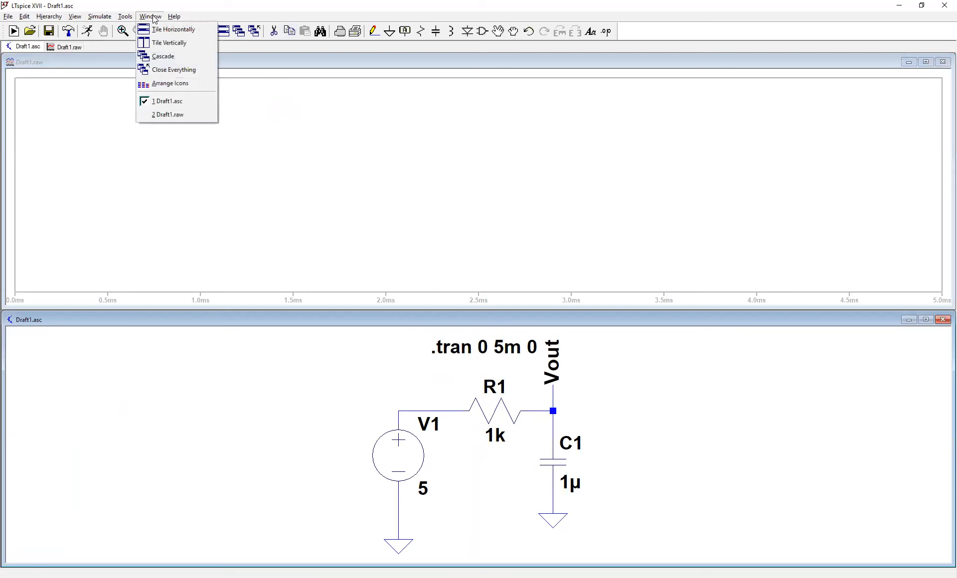
click(160, 48)
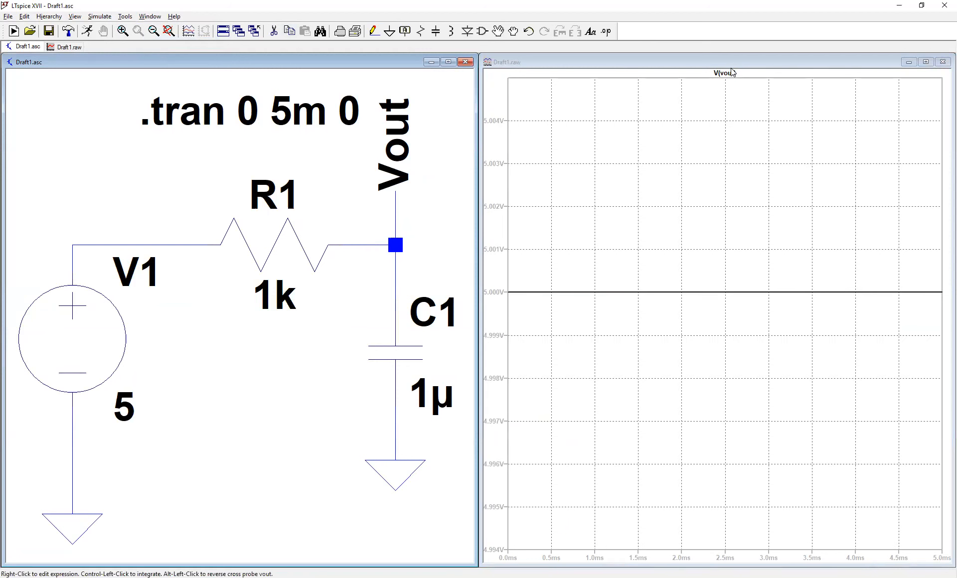
Step: Plot the voltage at the node between V1 and R1, view its expression, and delete that trace
click(145, 242)
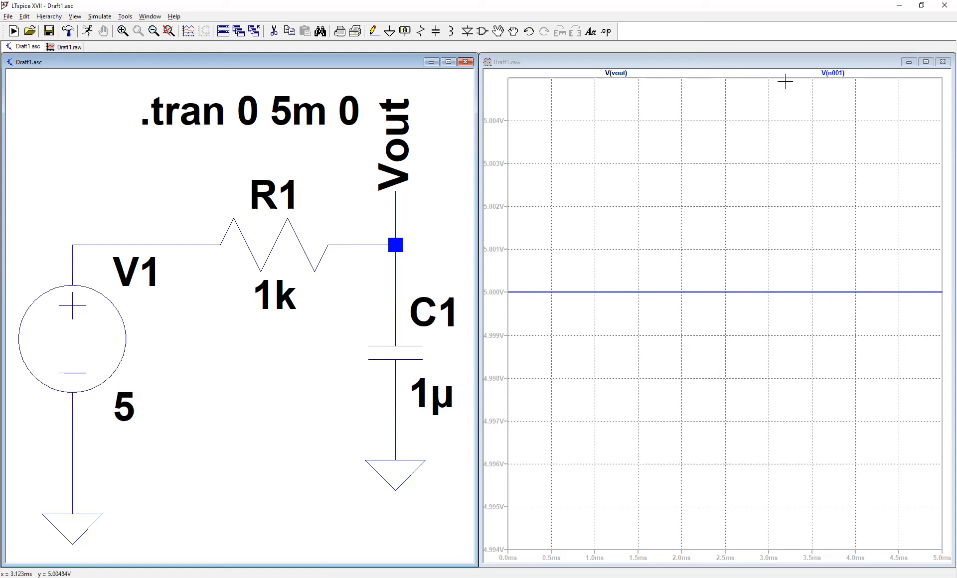
right_click(845, 75)
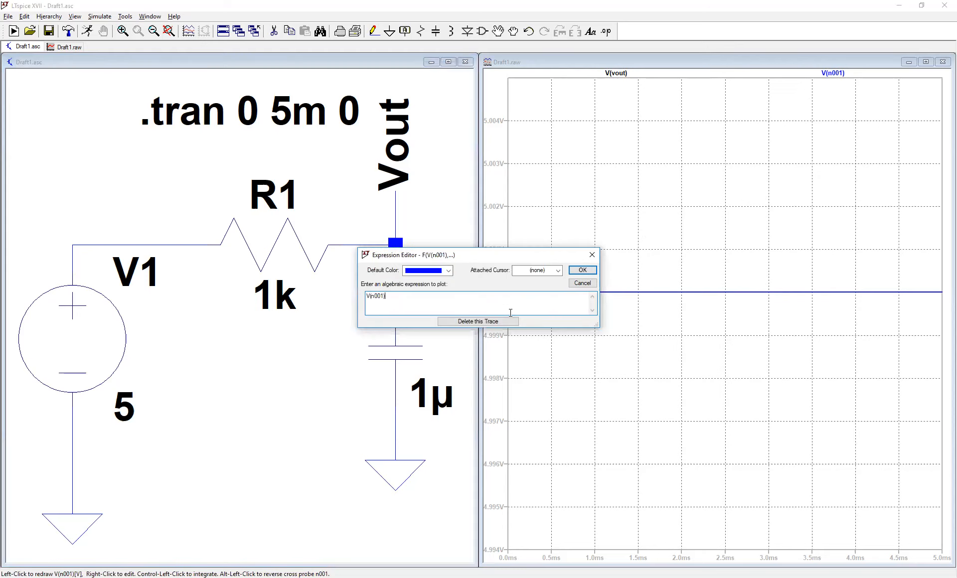
click(593, 256)
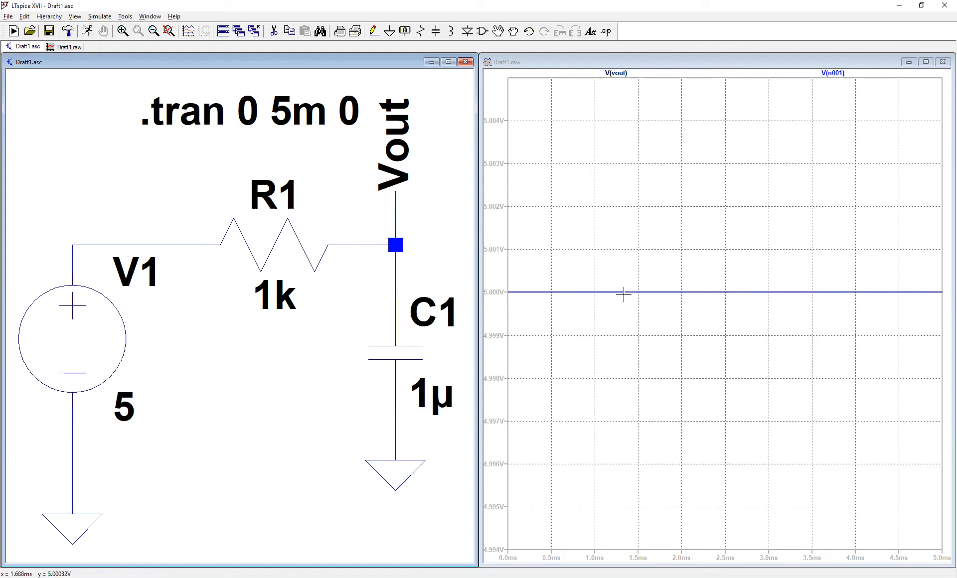
right_click(838, 73)
click(481, 322)
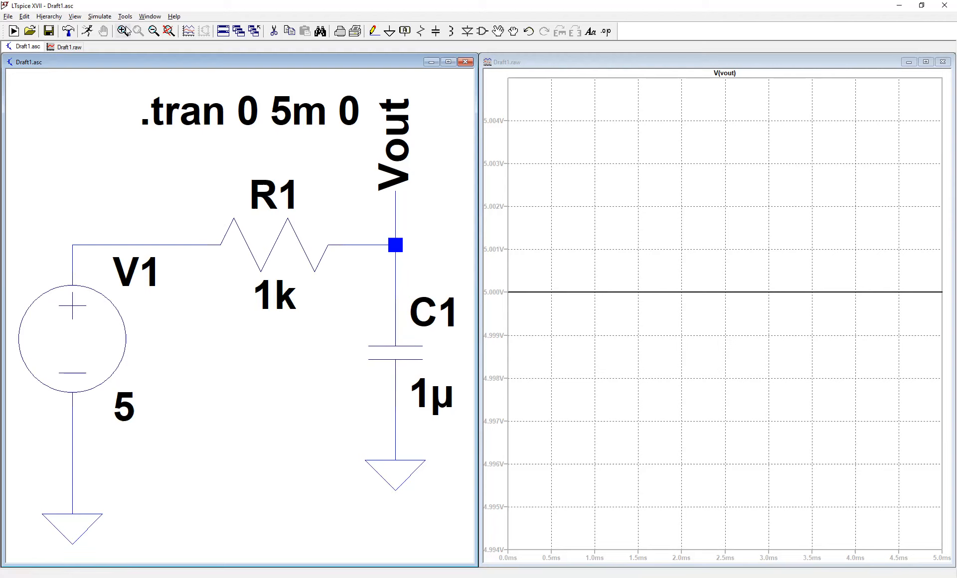
Step: Enable skipping the initial operating point solution in the transient command and move the .tran directive clear of the Vout label
click(100, 16)
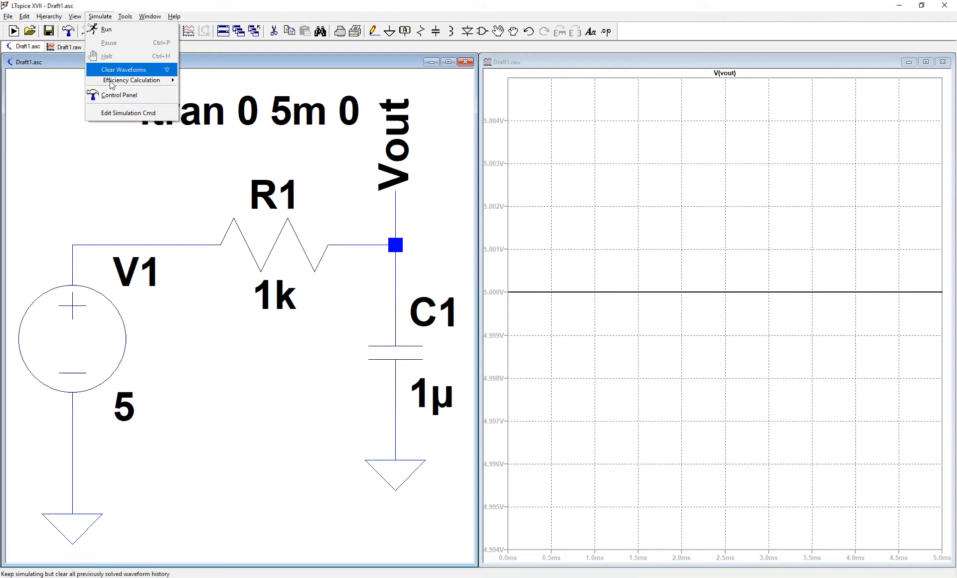
click(124, 112)
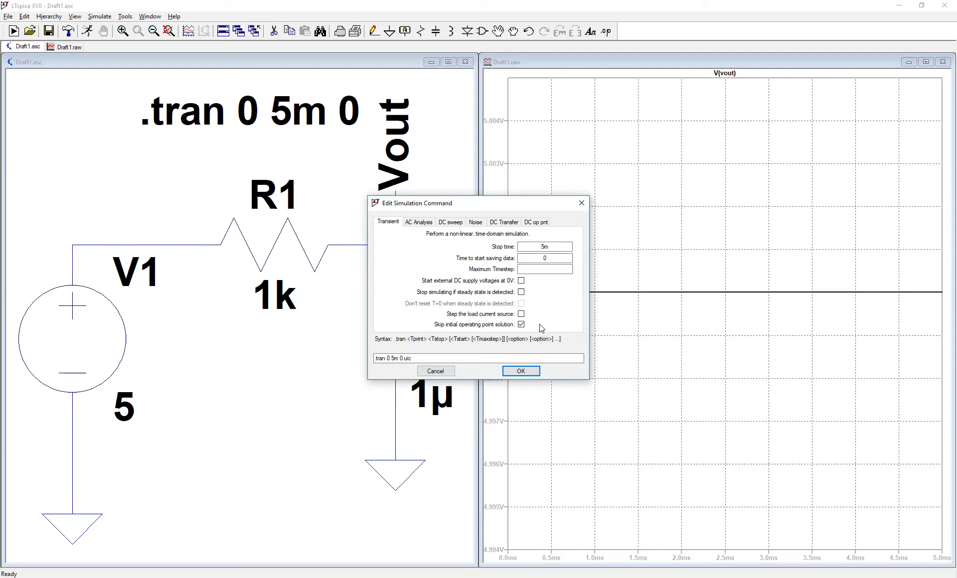
click(519, 371)
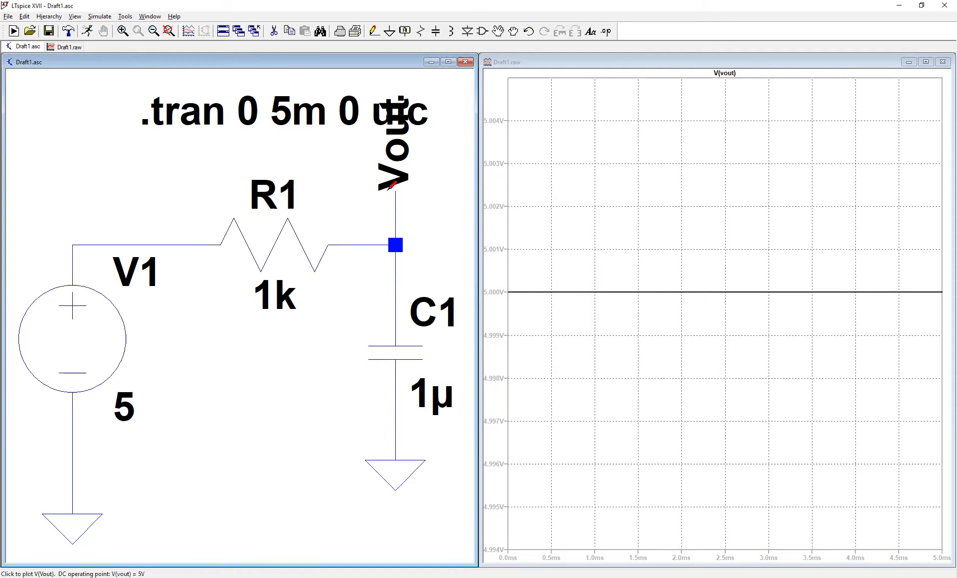
click(498, 31)
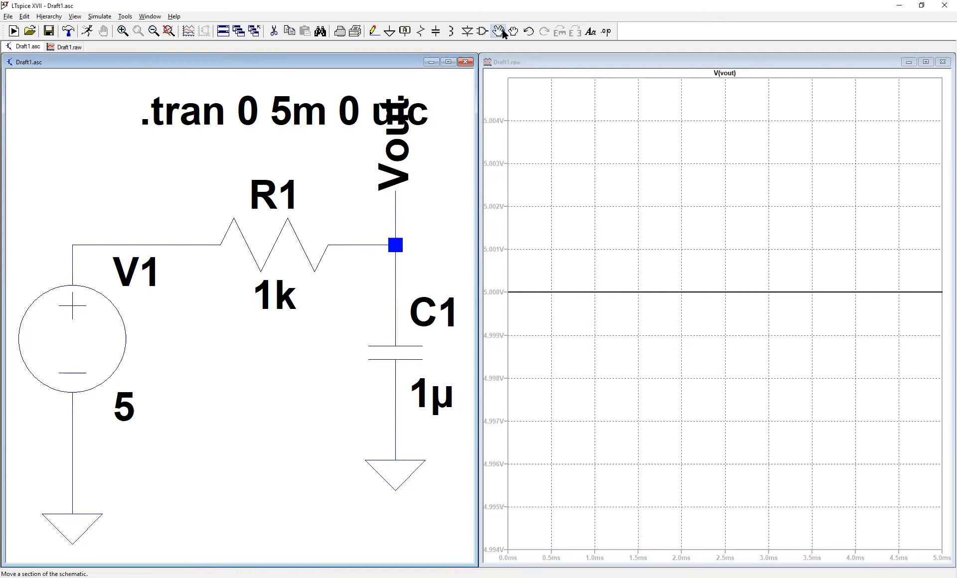
click(142, 111)
click(58, 110)
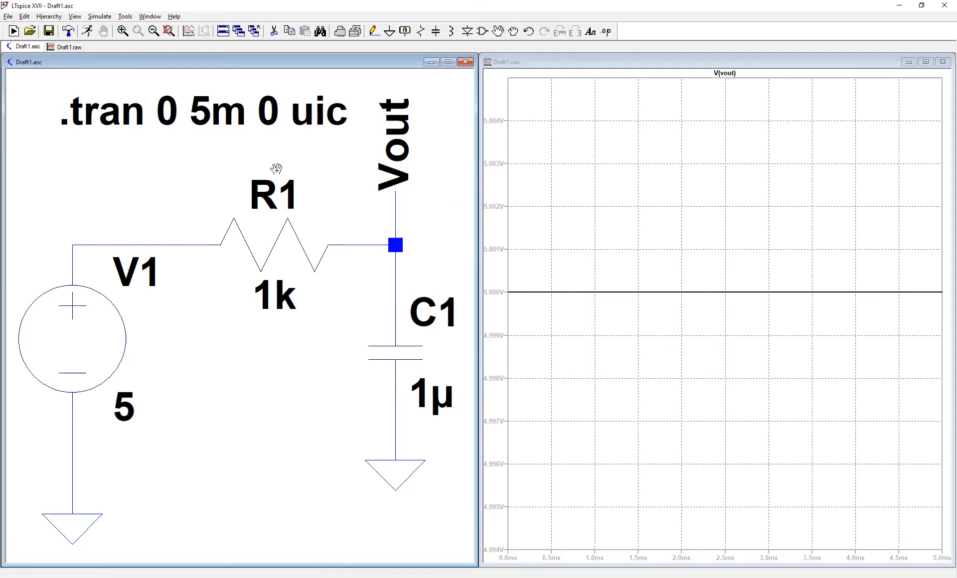
Step: Rerun the simulation and add the current through C1 to the plot, closing the waveform window after viewing both curves
click(90, 33)
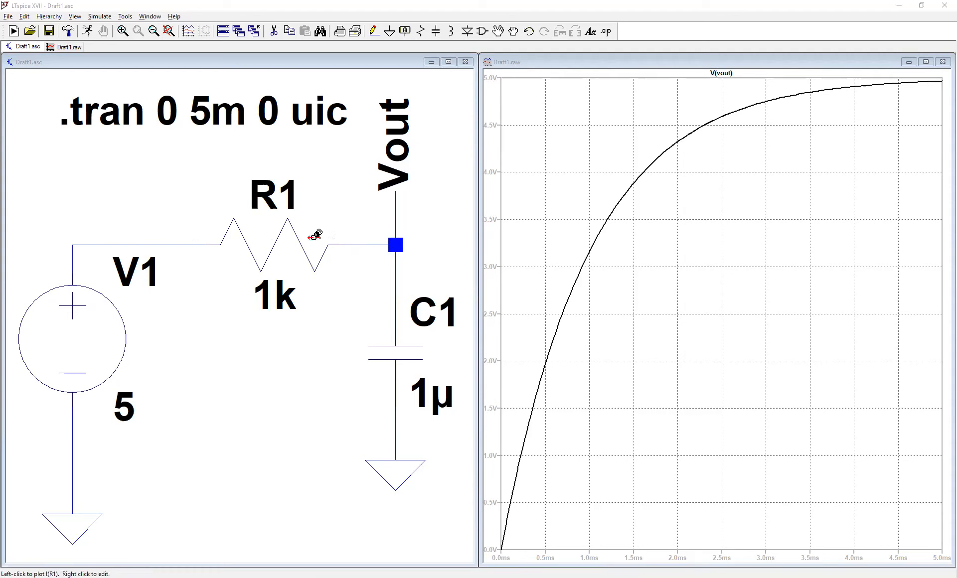
click(399, 351)
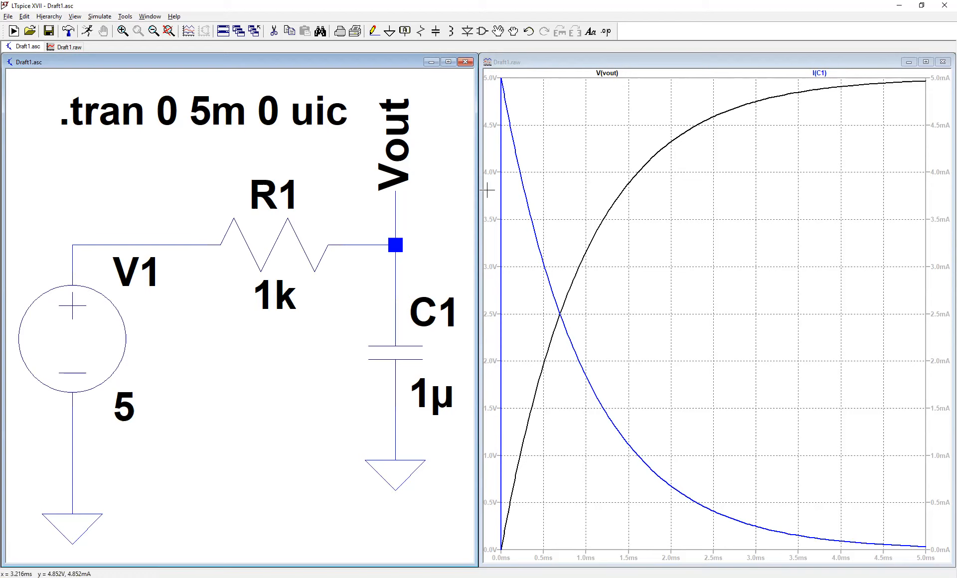
click(943, 62)
Step: Delete the ground symbols below C1 and V1
key(Delete)
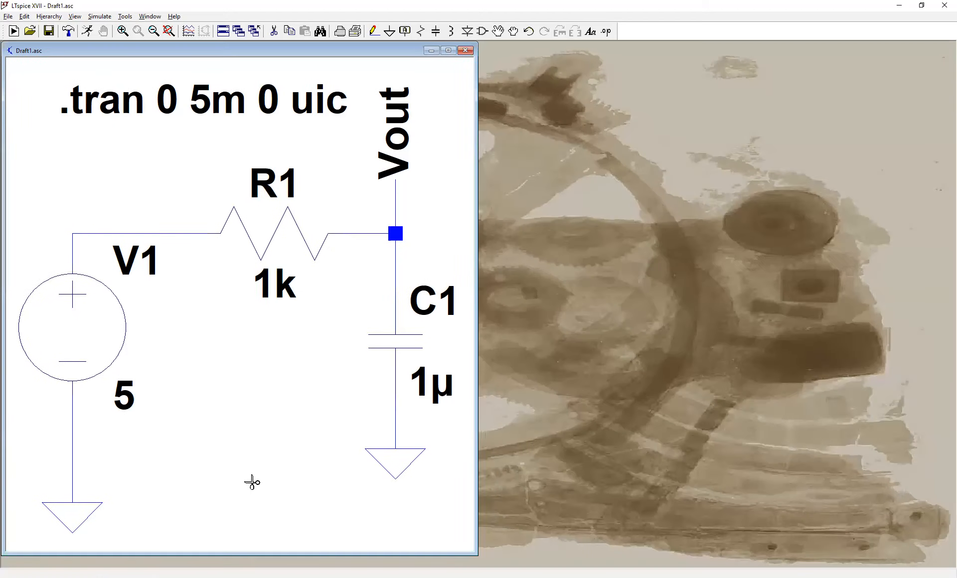
click(396, 463)
click(56, 513)
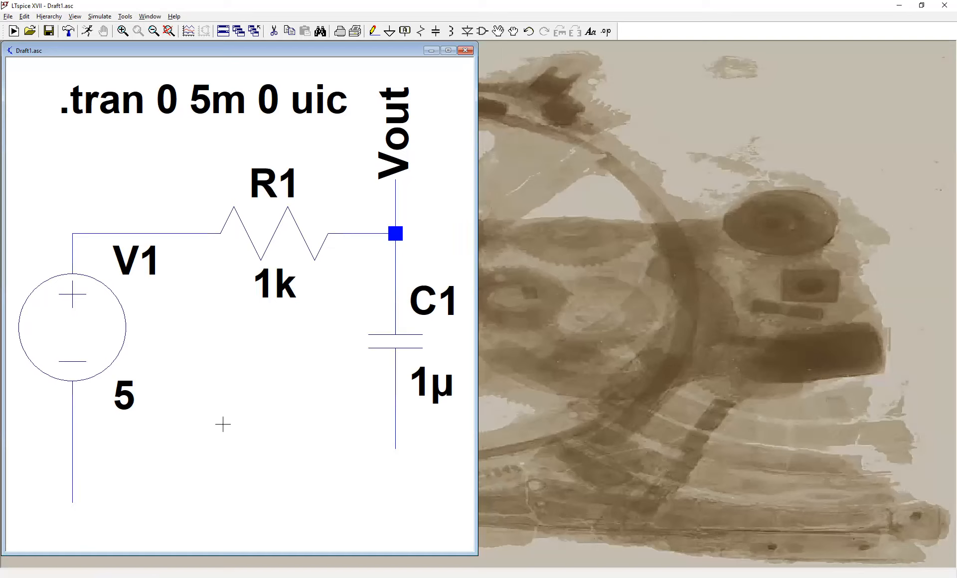
Step: Wire the lower end of C1 to the lower end of V1 and try to run the ungrounded circuit
key(F5)
key(Escape)
click(395, 448)
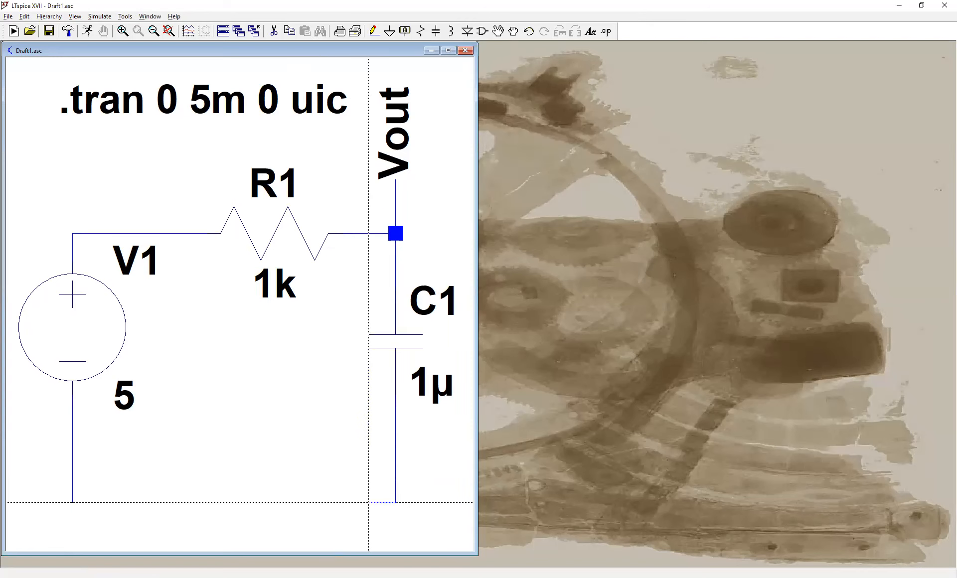
click(72, 503)
key(Escape)
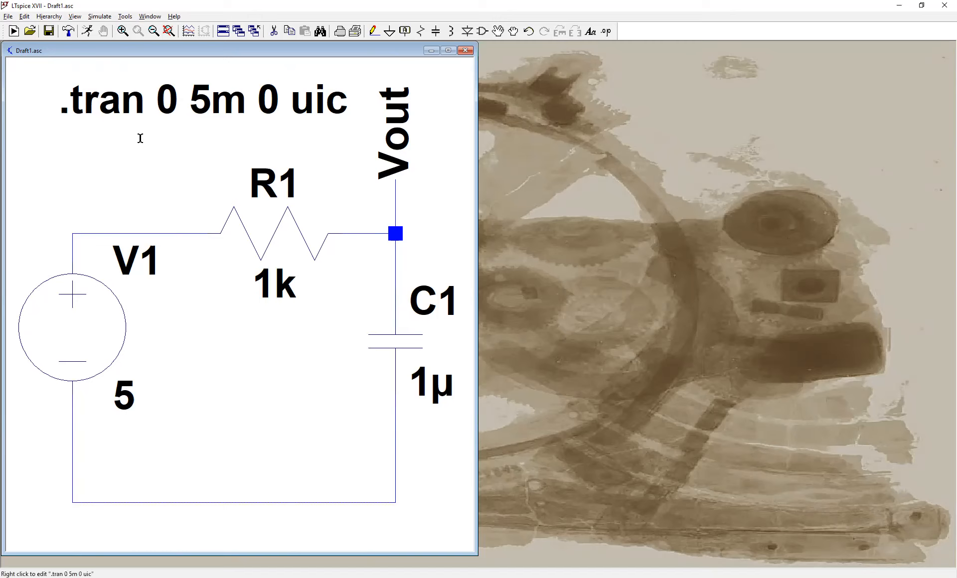
click(88, 32)
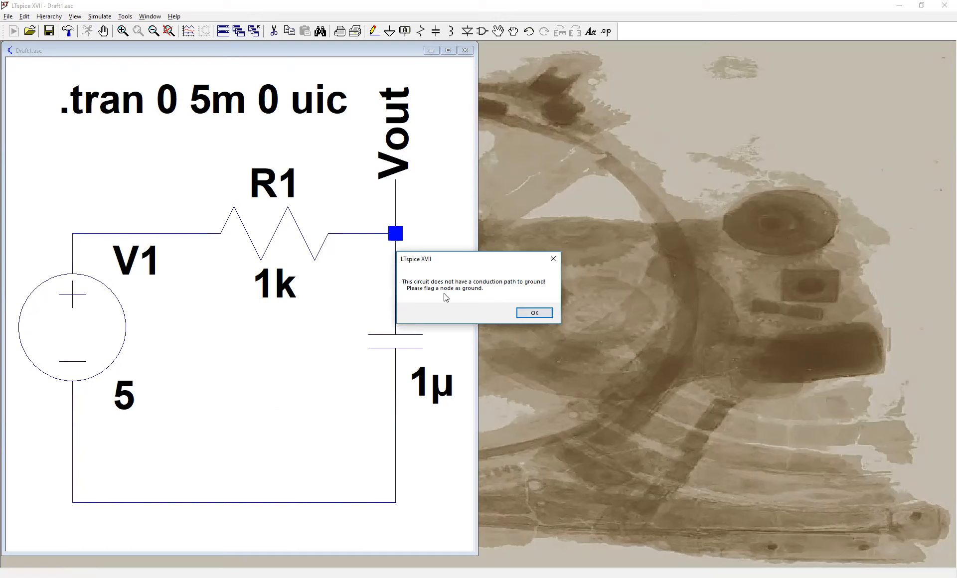
click(535, 313)
Step: Place a single ground just below V1 and wire it to the corner where V1 meets the return wire
click(394, 32)
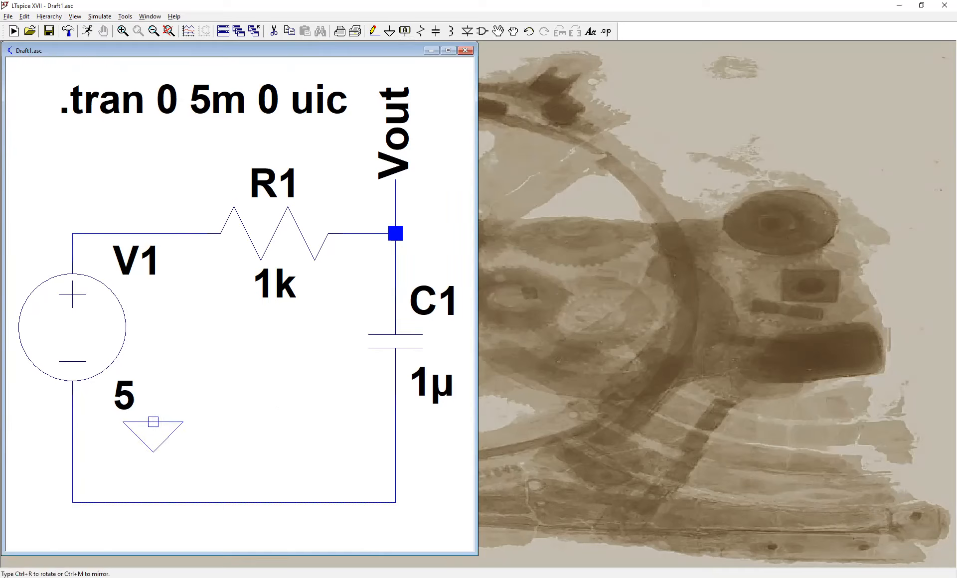
click(78, 527)
right_click(208, 416)
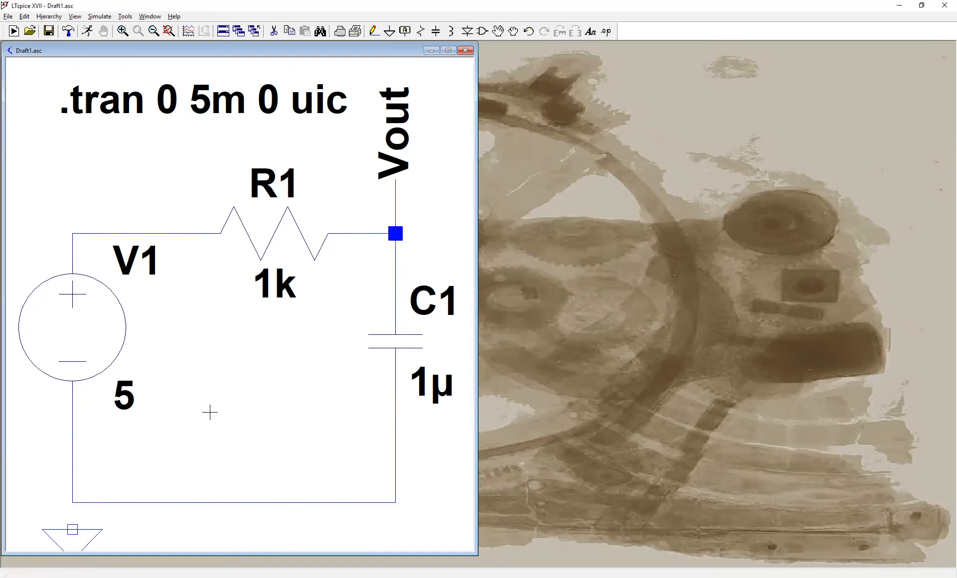
click(371, 32)
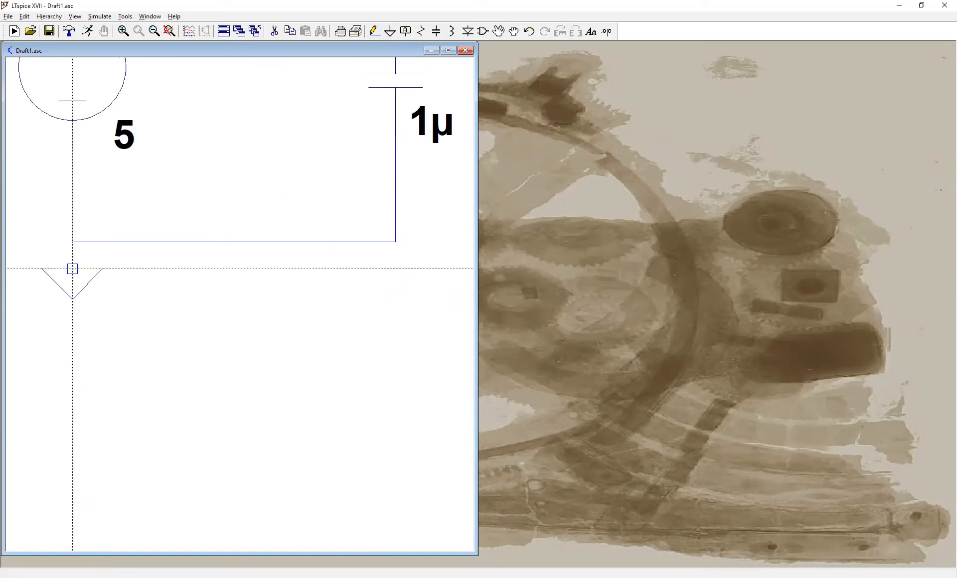
click(72, 241)
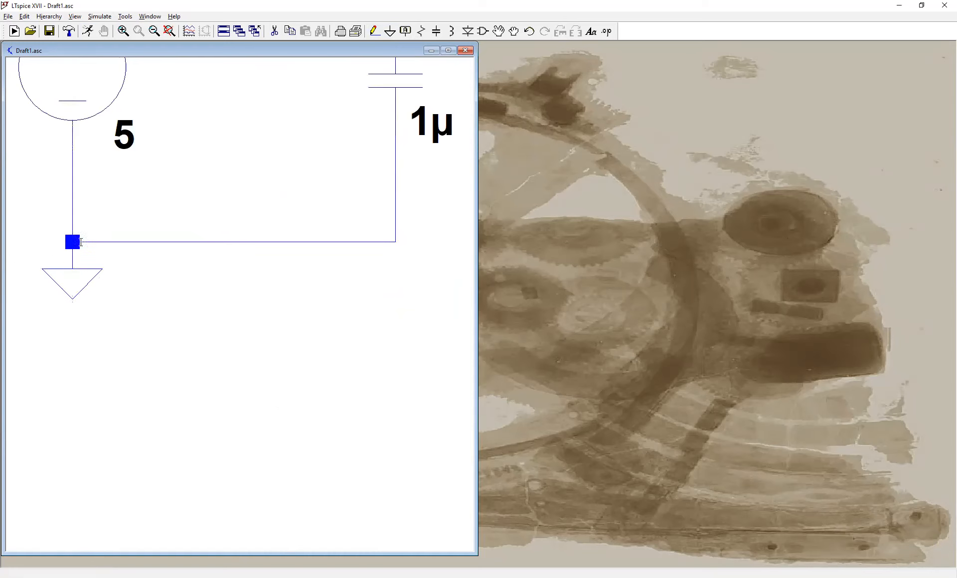
right_click(234, 296)
drag(247, 147, 246, 402)
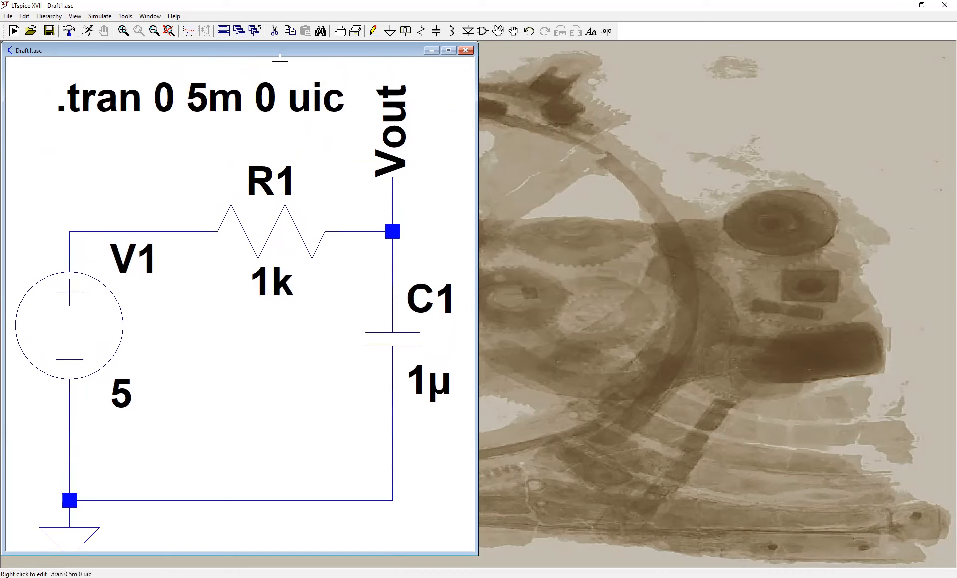
Step: Rerun the simulation with the windows tiled vertically and plot the Vout voltage together with the current through C1
click(88, 31)
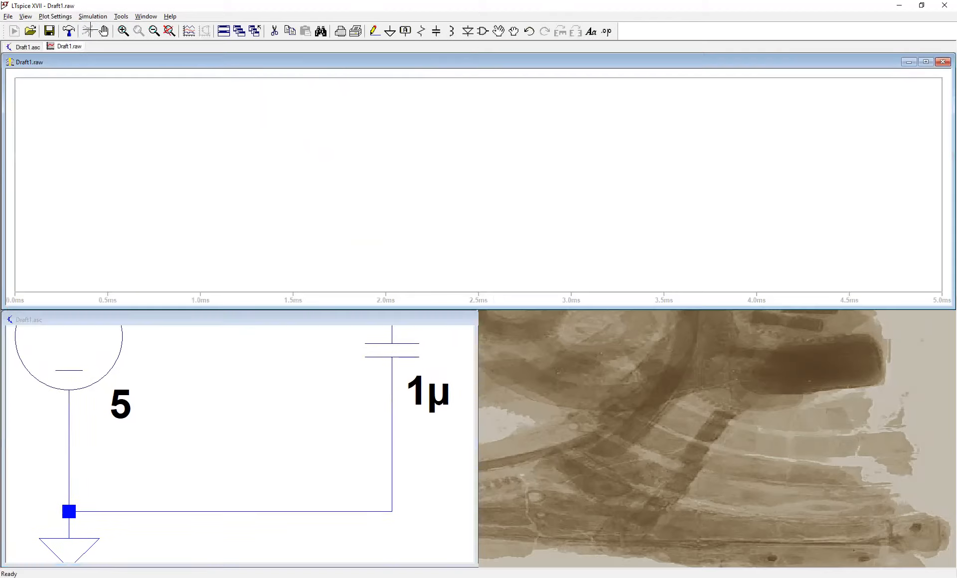
click(156, 18)
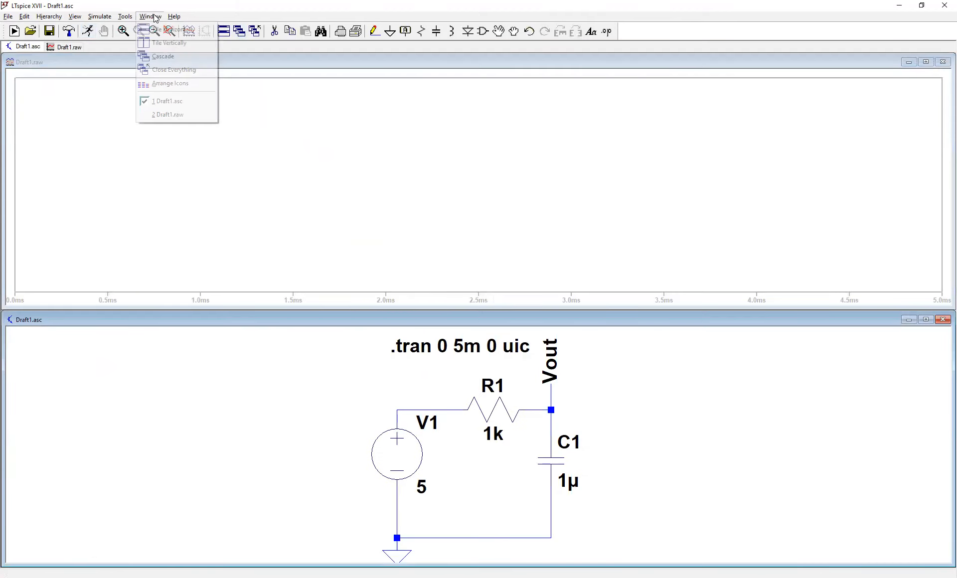
click(168, 44)
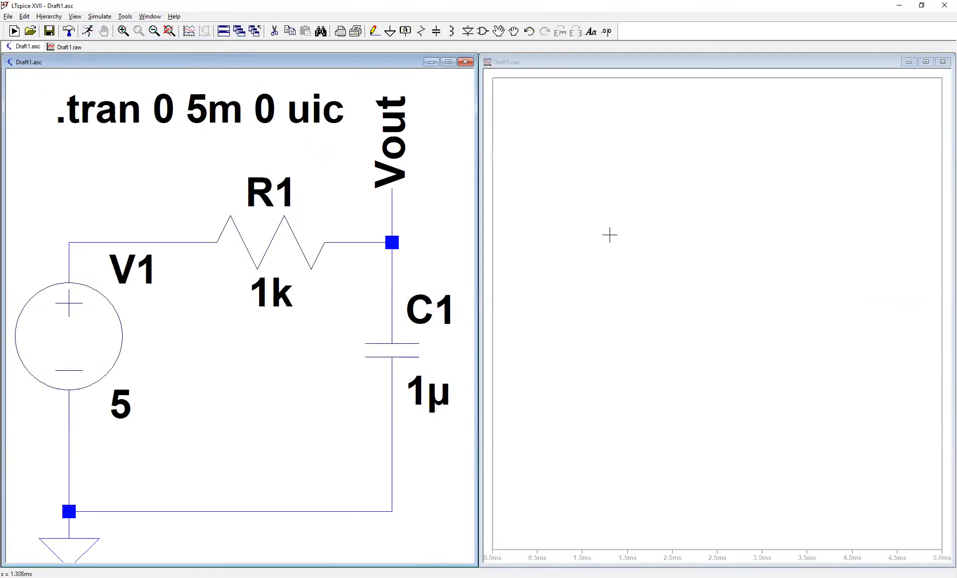
click(393, 234)
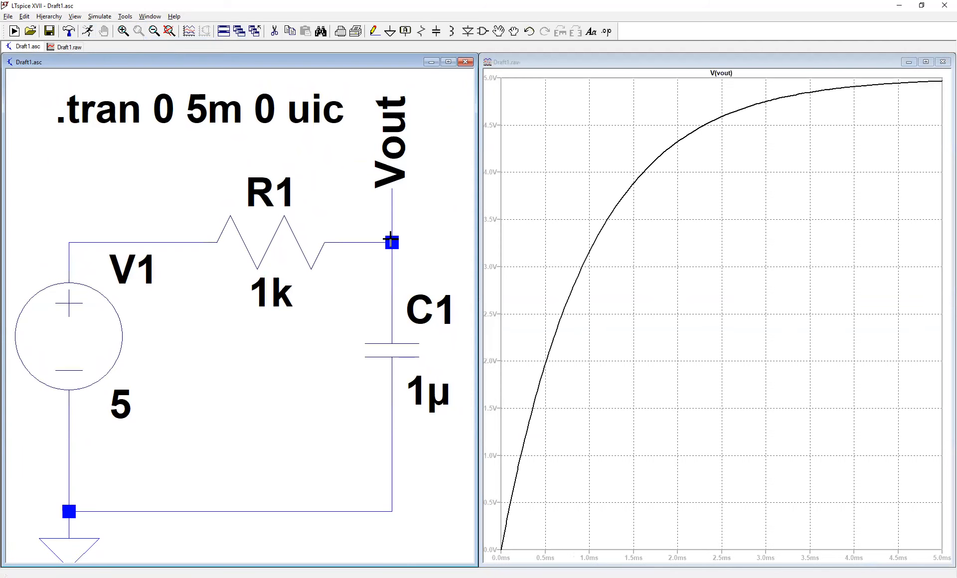
click(393, 349)
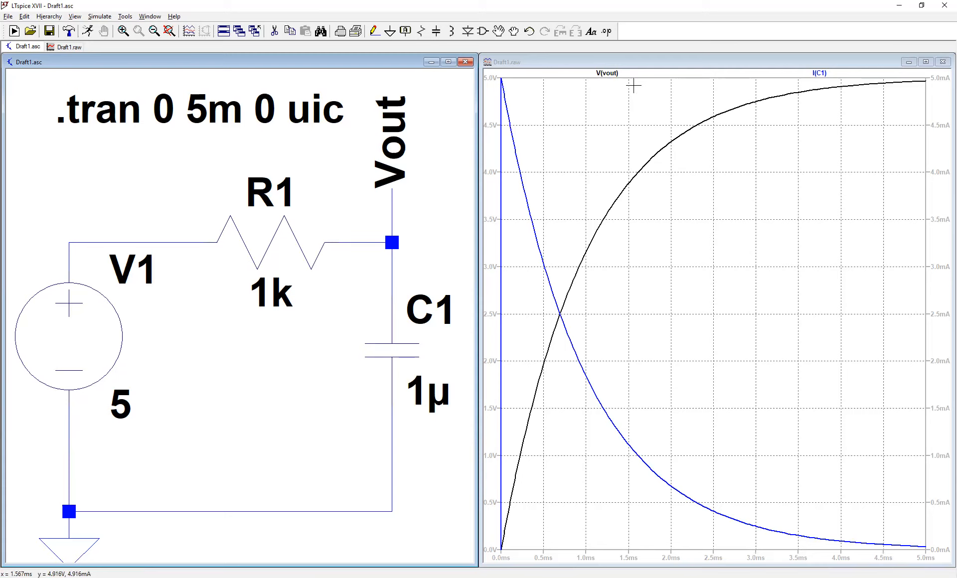
Step: Attach a cursor to the V(vout) trace at 2.5 ms and examine its time and voltage in the cursor read-out
click(617, 74)
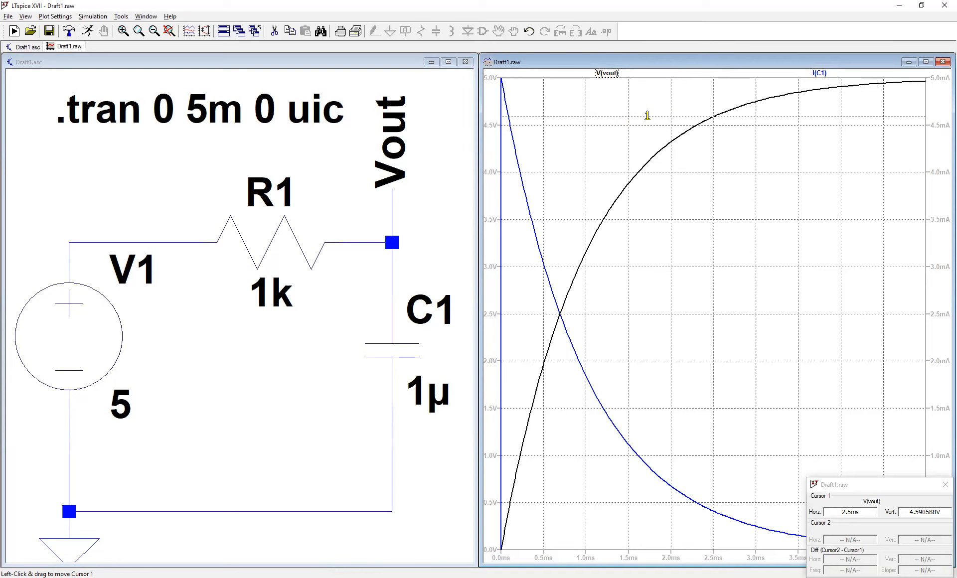
mouse_move(647, 115)
mouse_down()
mouse_move(679, 133)
mouse_move(761, 143)
mouse_move(708, 161)
mouse_move(596, 249)
mouse_move(624, 228)
mouse_move(713, 235)
mouse_up()
drag(904, 491, 821, 215)
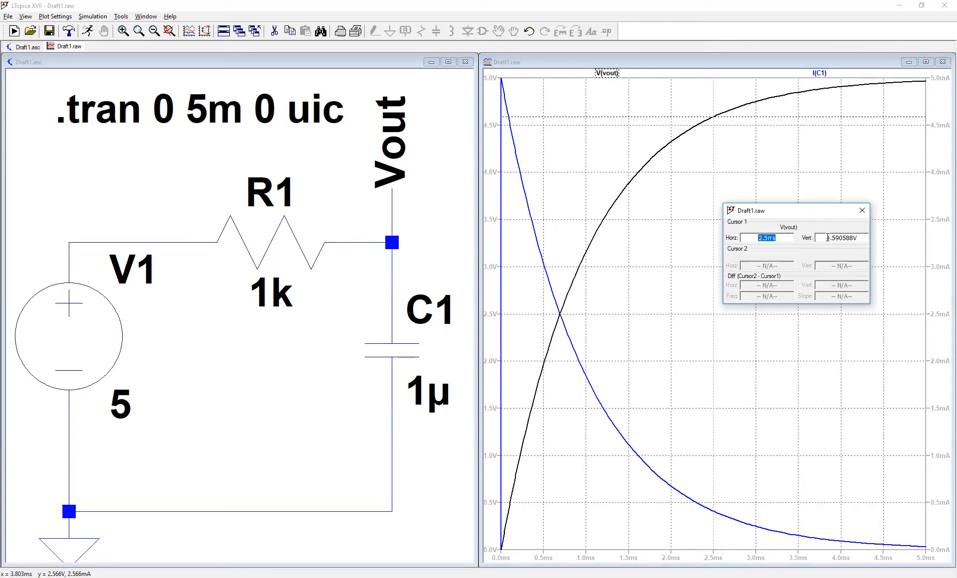
click(777, 241)
drag(824, 238, 864, 238)
click(865, 238)
drag(785, 232, 829, 402)
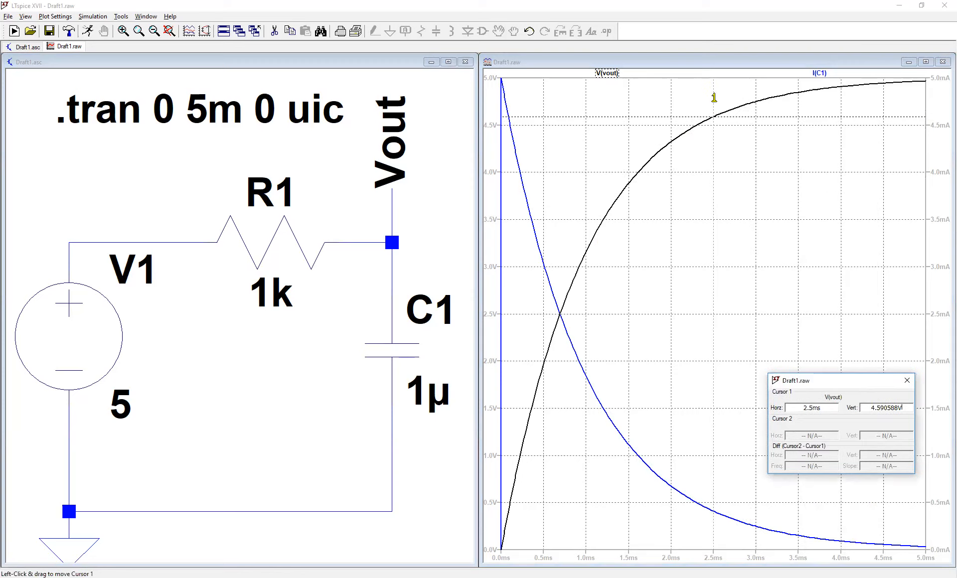
Step: Move the V(vout) cursor to about 1.83 ms and back to 2.5 ms, and switch it to the I(C1) trace
drag(714, 99, 658, 221)
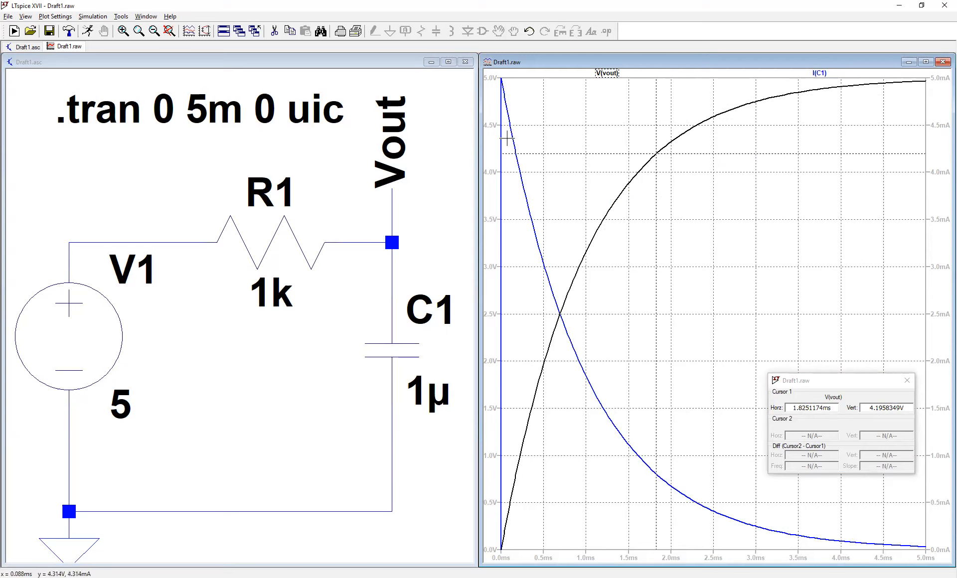
drag(653, 141, 713, 149)
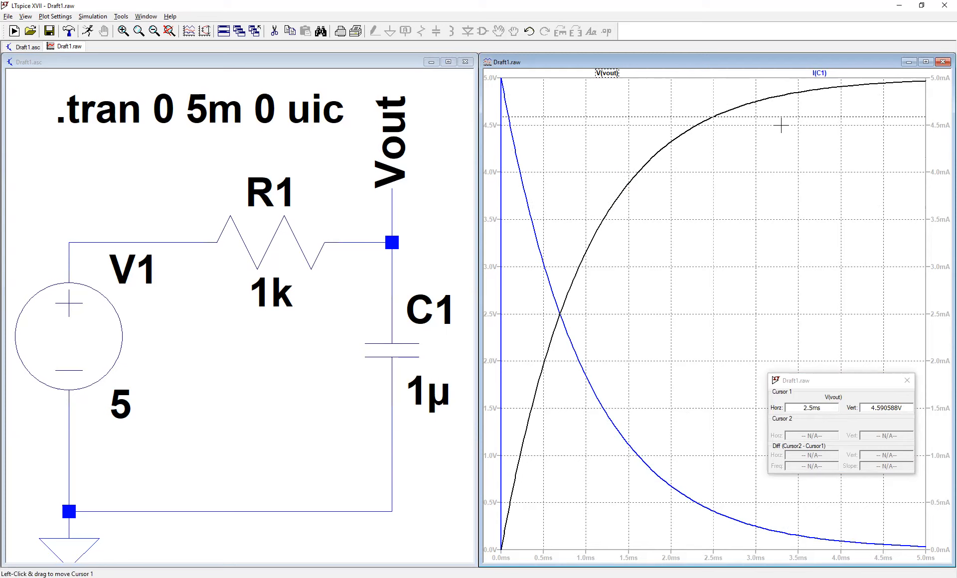
click(820, 73)
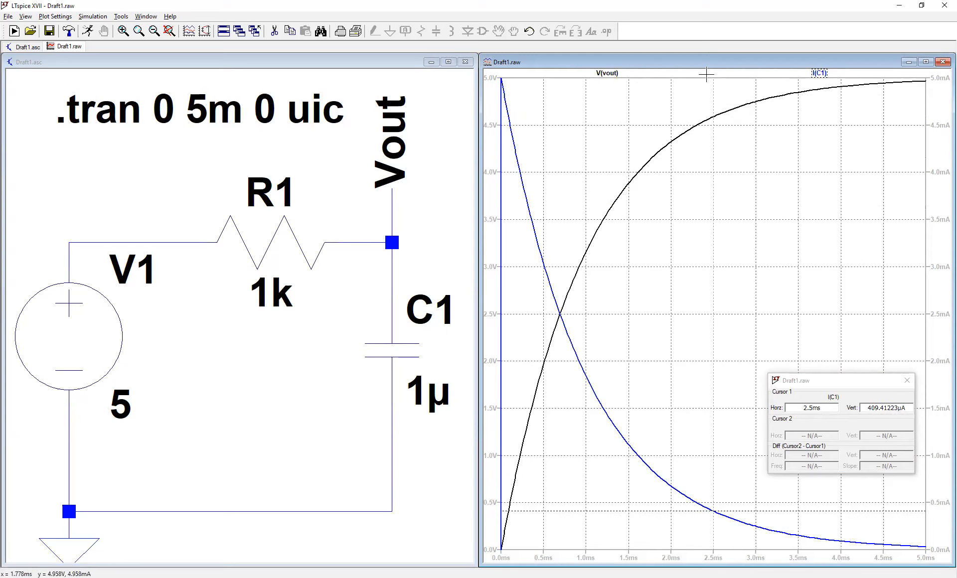
Step: Set the attached cursor of the V(vout) trace to 1st
right_click(607, 73)
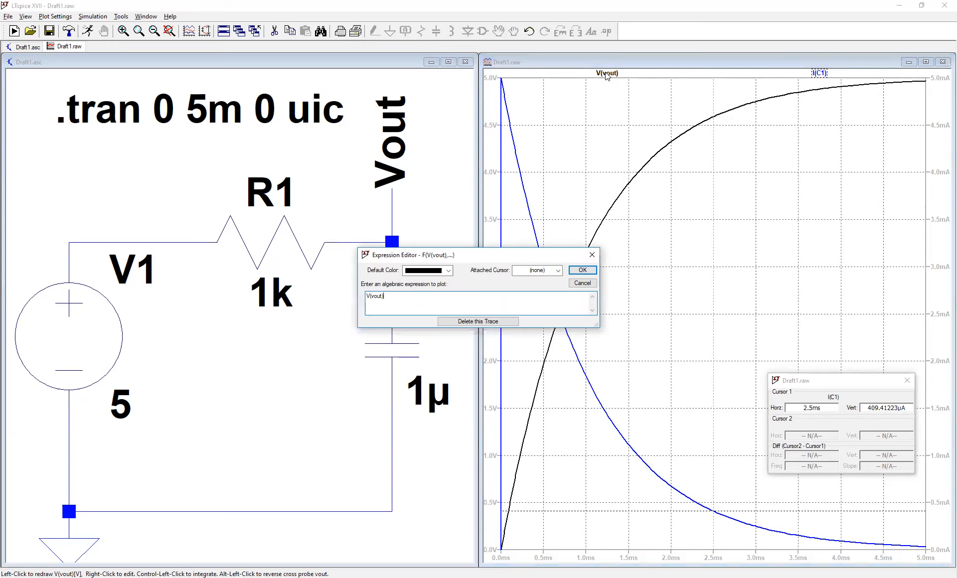
click(559, 272)
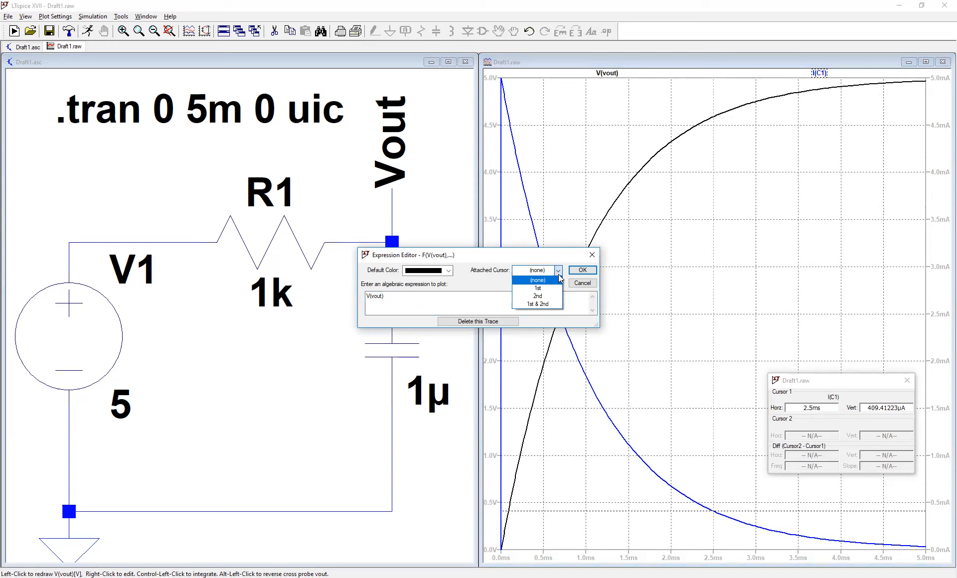
click(551, 288)
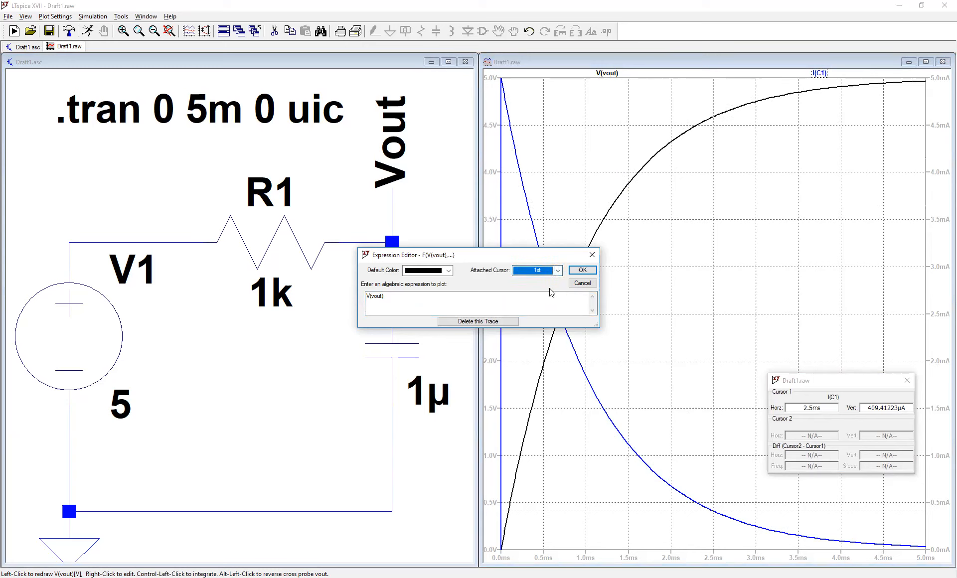
click(583, 270)
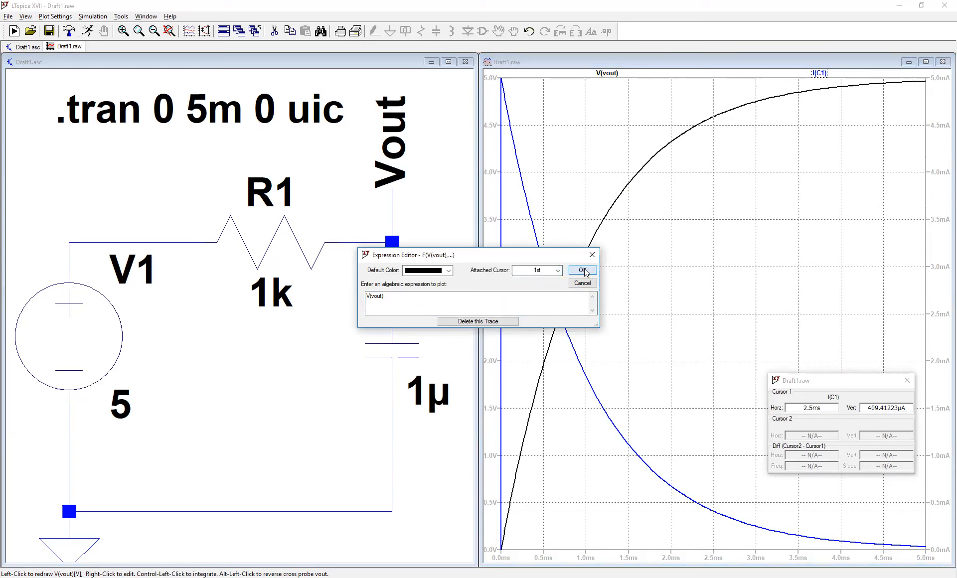
Step: Attach the 2nd cursor to the I(C1) trace and move cursor 1 along V(vout) to about 1.48 ms
right_click(824, 74)
click(558, 270)
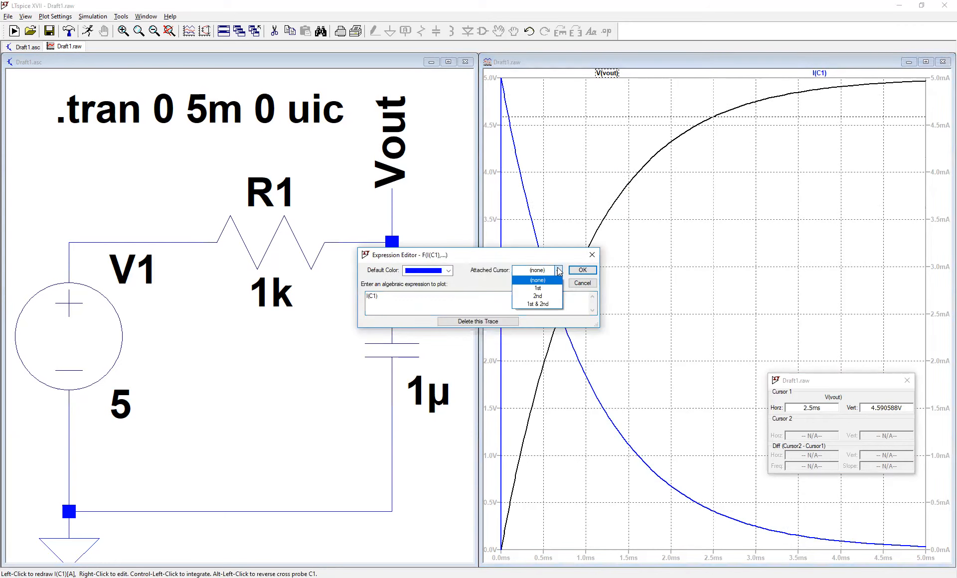
click(553, 296)
click(583, 270)
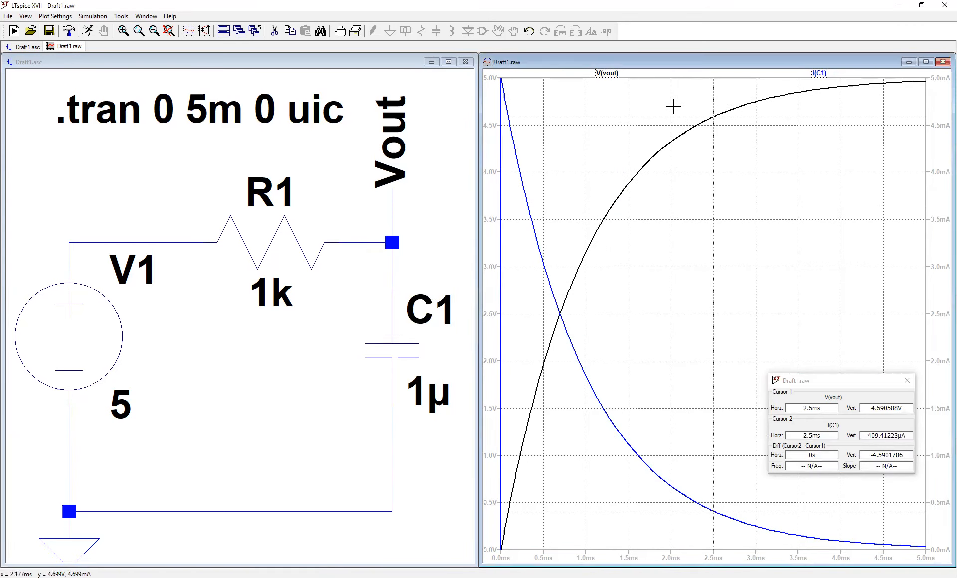
mouse_move(613, 116)
mouse_down()
mouse_move(595, 120)
mouse_move(627, 117)
mouse_up()
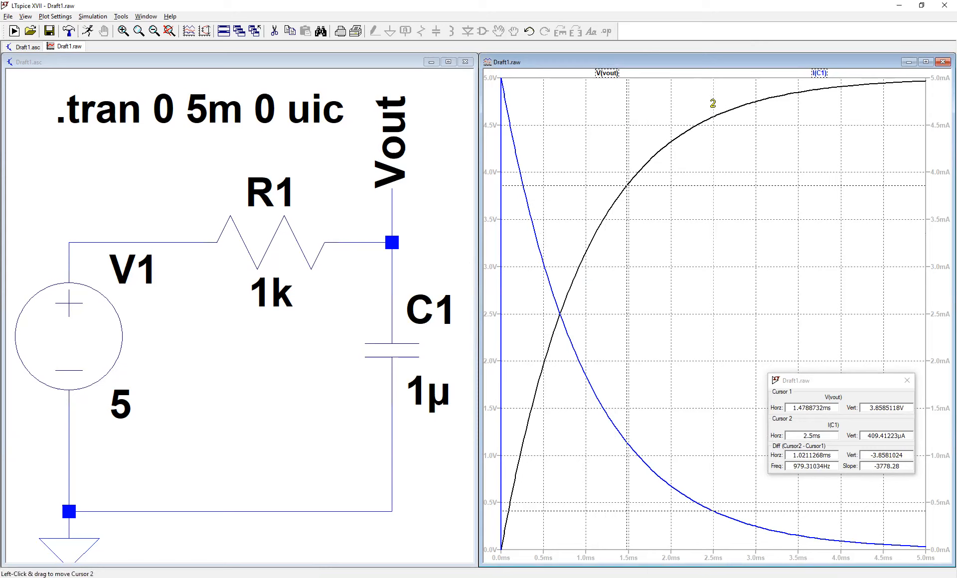
Step: Move cursor 1 on V(vout) to 2.5 ms, examine both cursors' vertical values, and close the cursor read-out
drag(713, 103, 713, 511)
drag(628, 228, 713, 168)
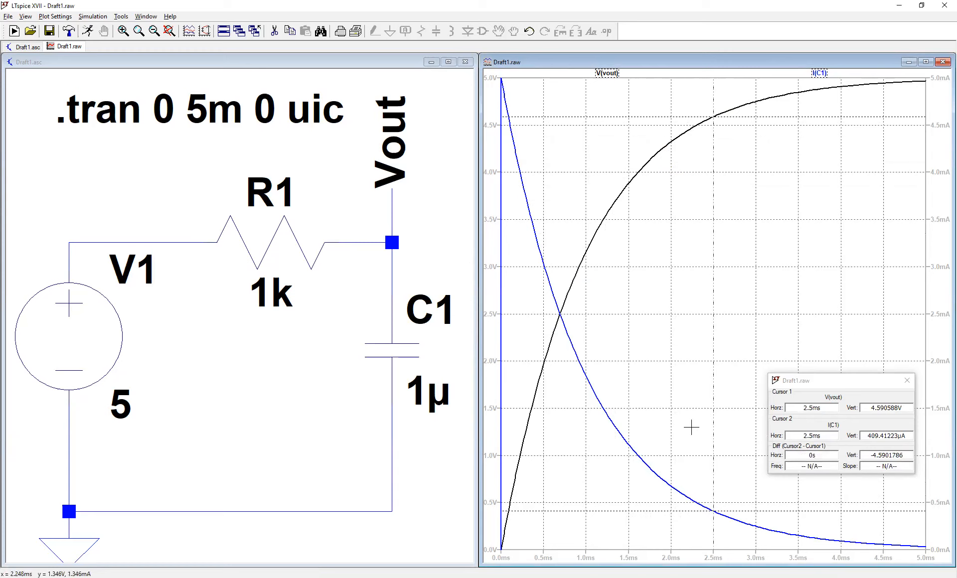
drag(809, 385, 811, 355)
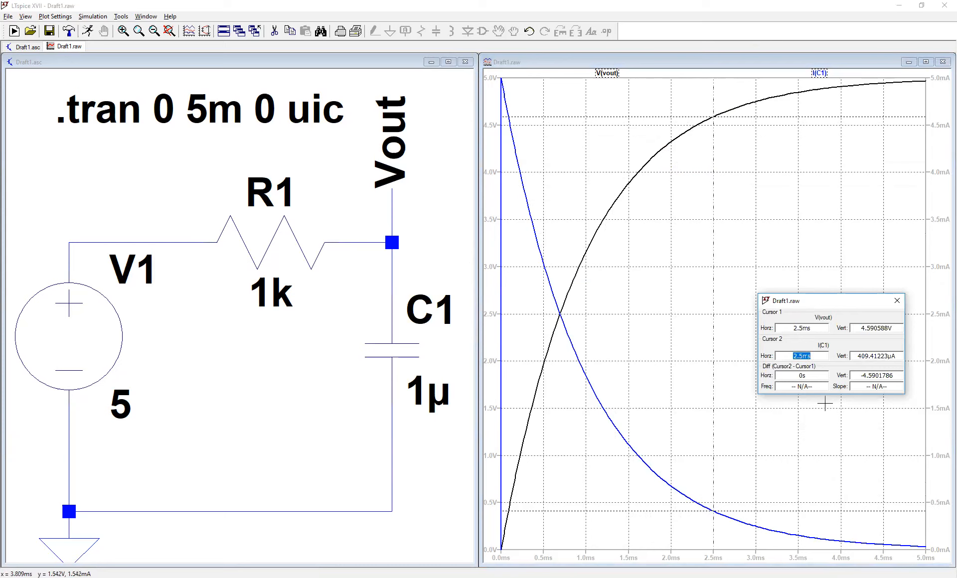
drag(859, 327, 901, 327)
drag(856, 357, 901, 359)
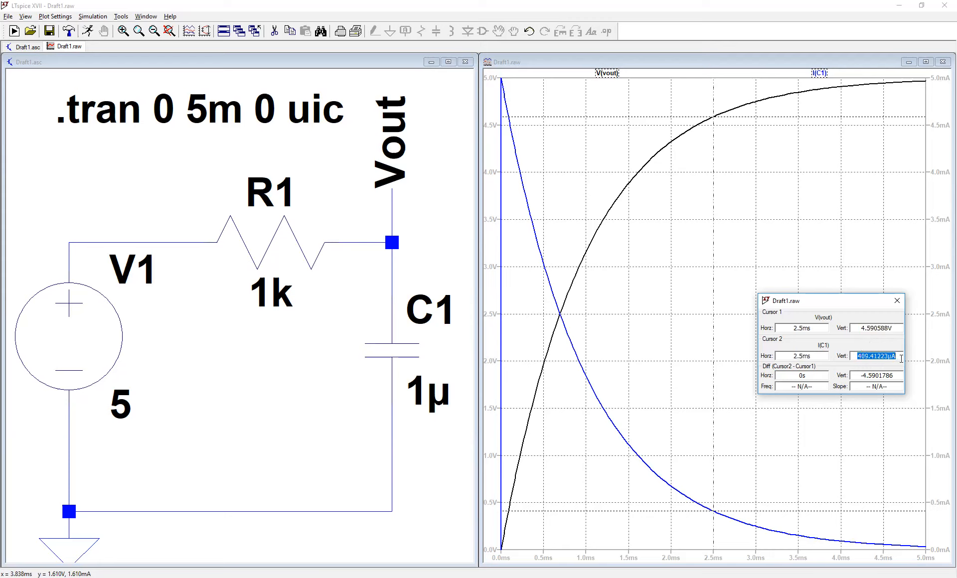
click(900, 300)
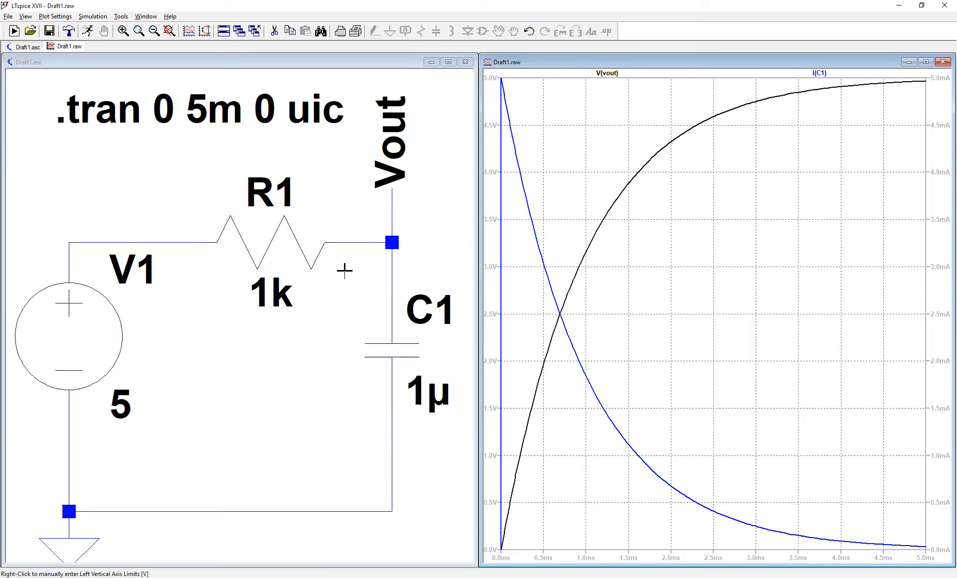
Step: Add the current through R1 to the plot, and remove that trace again with the axes refitted
click(235, 61)
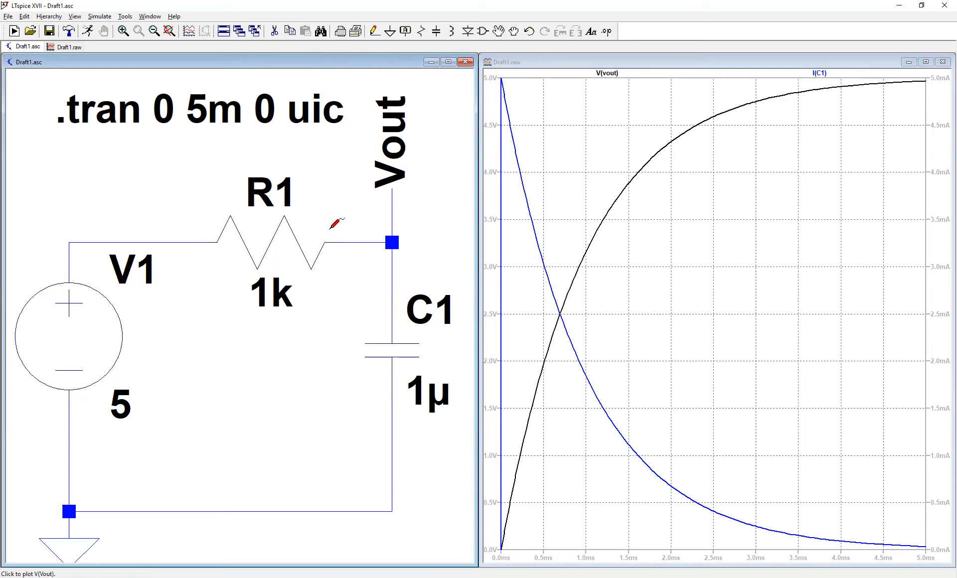
click(256, 240)
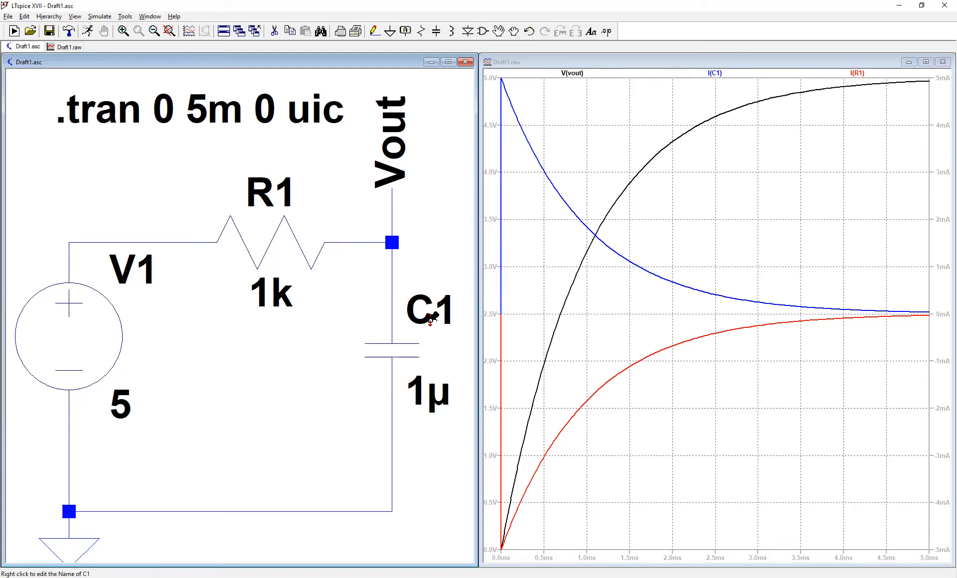
right_click(857, 73)
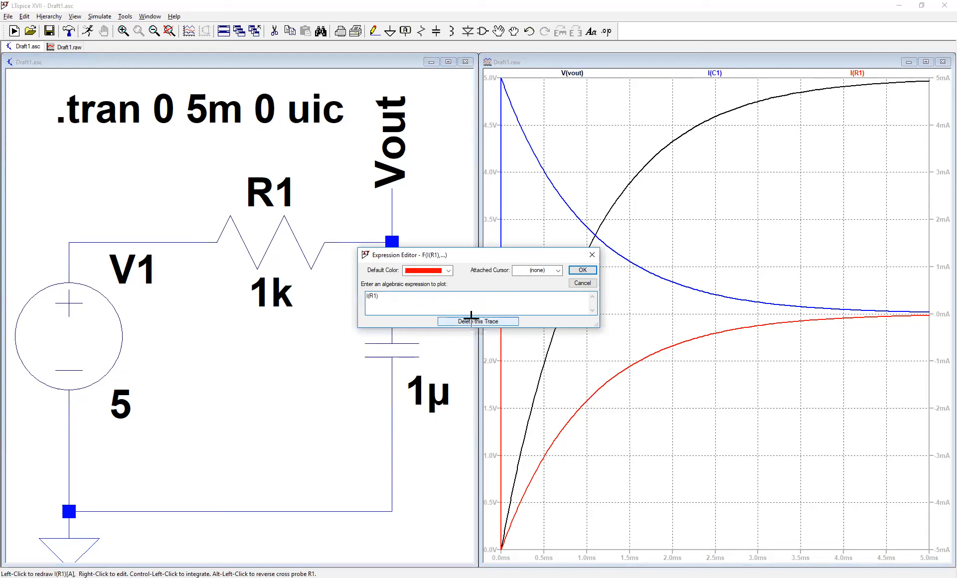
click(471, 321)
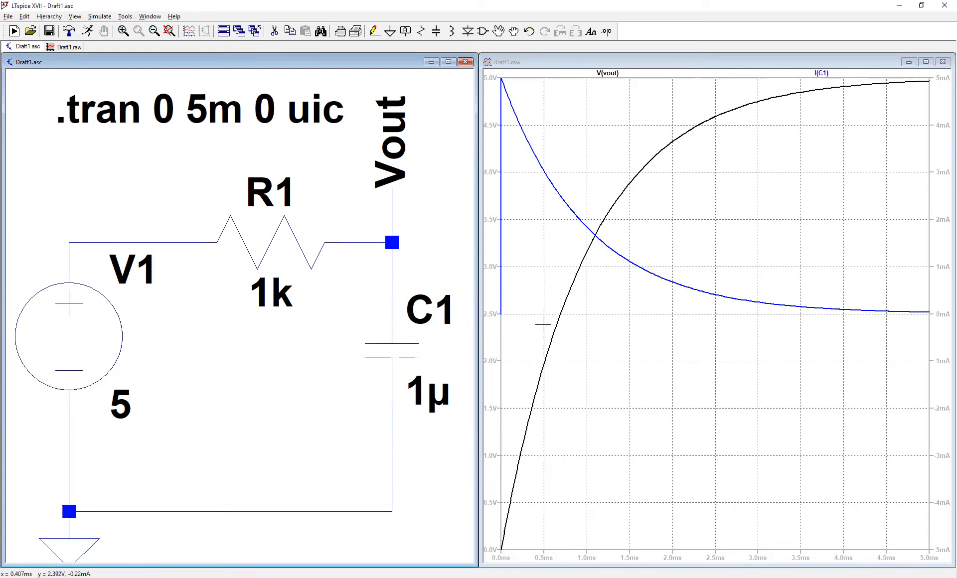
click(687, 211)
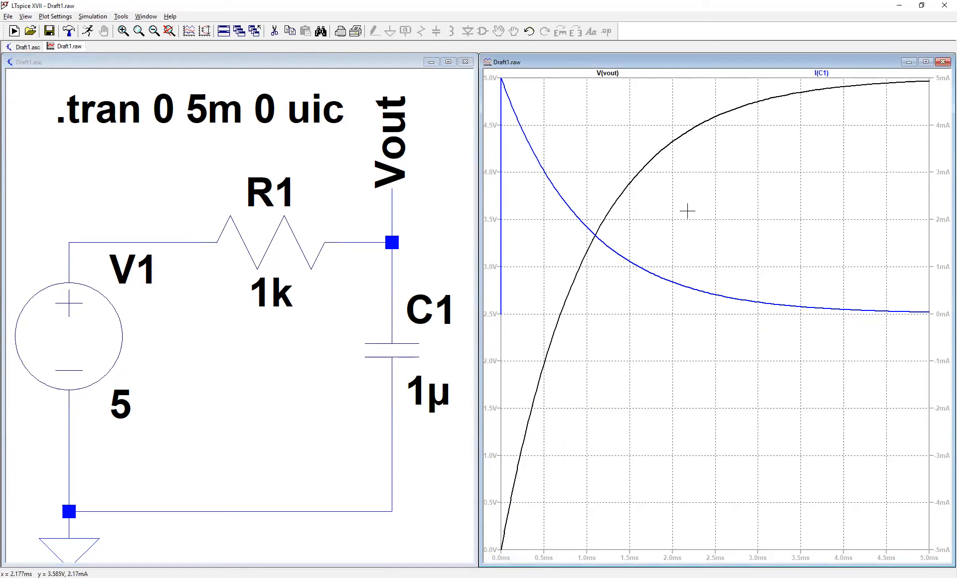
click(170, 30)
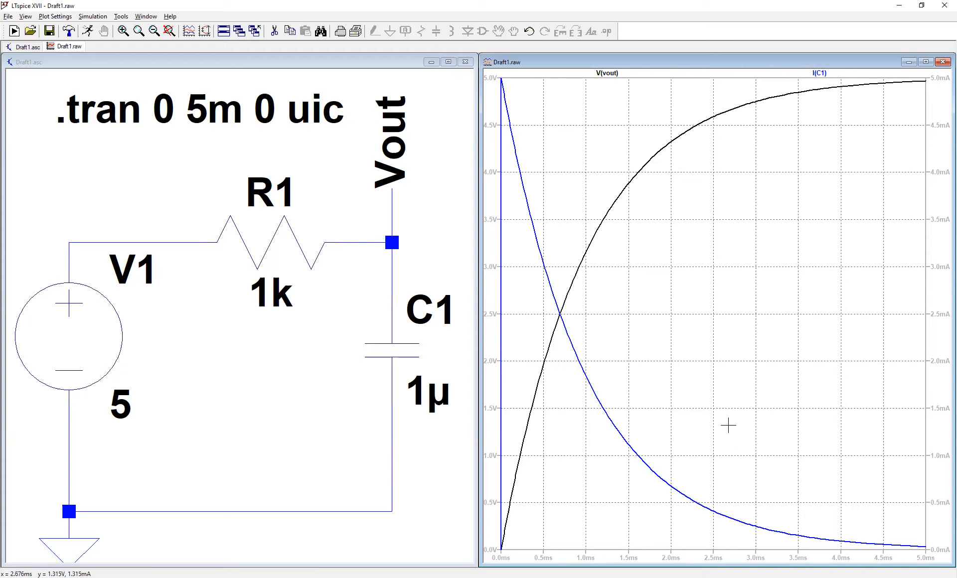
Step: Export the V(vout) and I(C1) waveforms from the plot as a text file
right_click(647, 304)
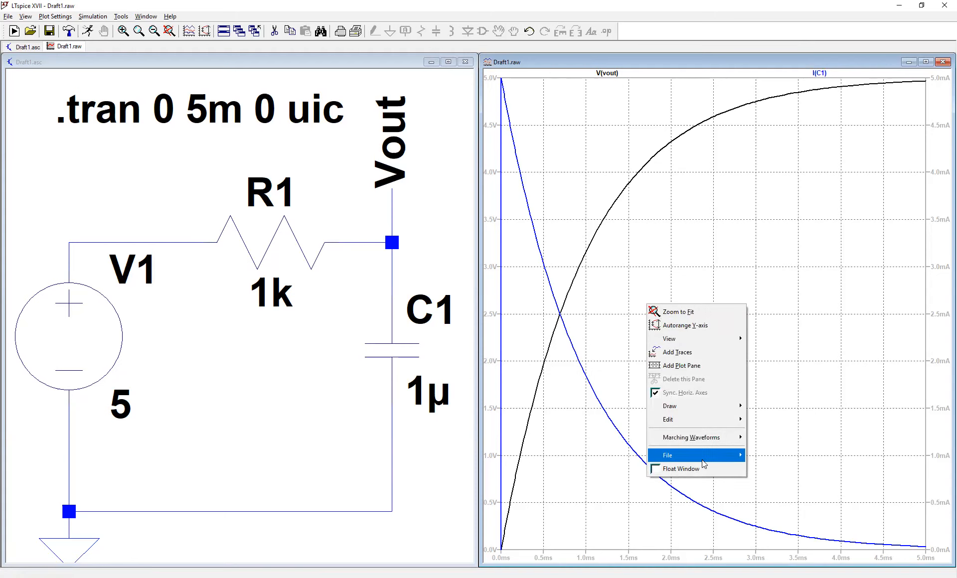
mouse_move(705, 456)
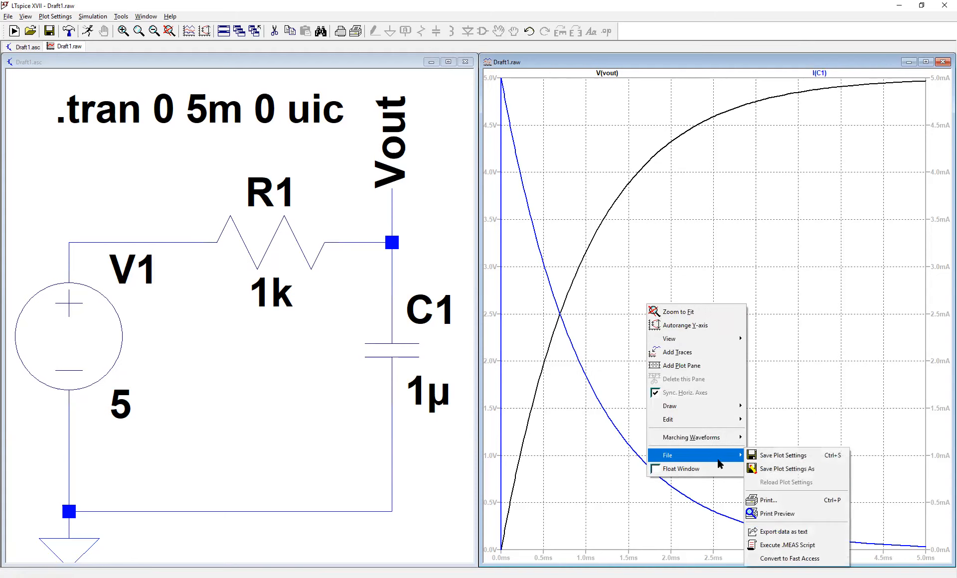
click(826, 533)
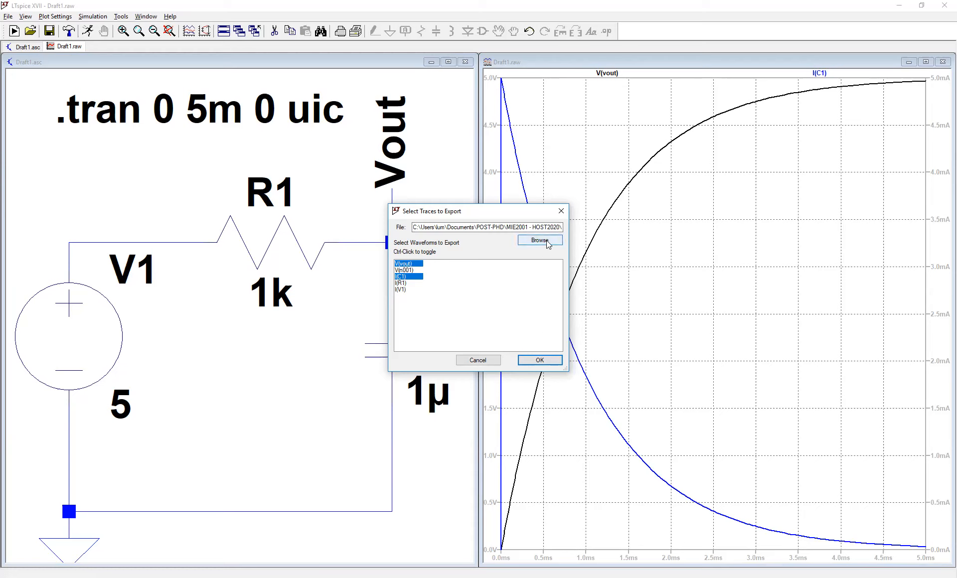
click(541, 360)
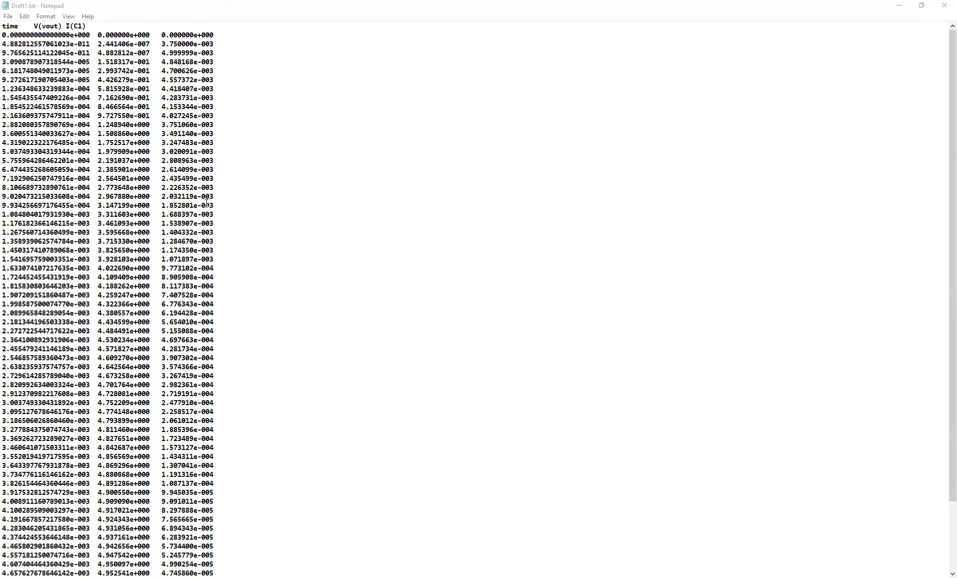
Step: Examine the header row and the first data rows of the exported Draft1.txt in Notepad
click(26, 7)
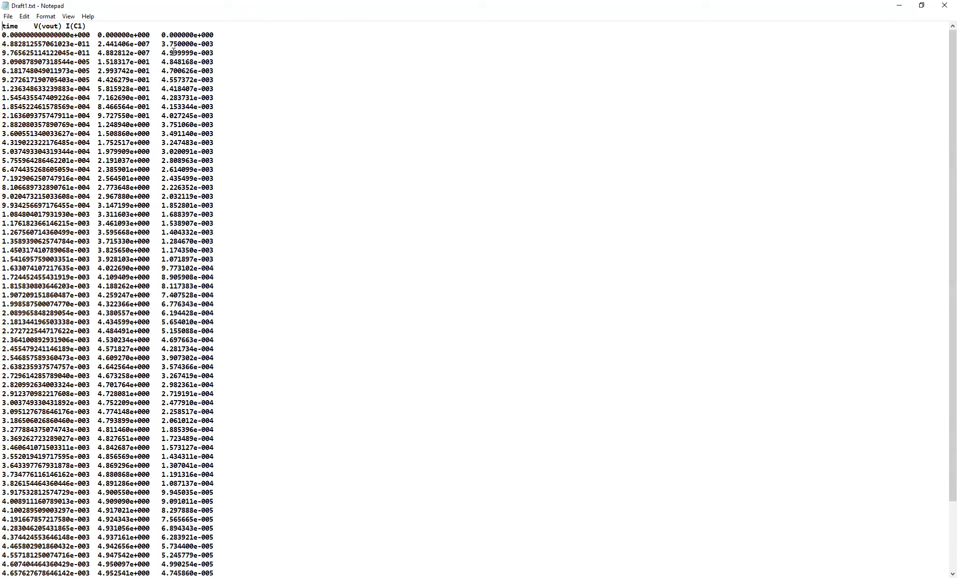
mouse_move(105, 29)
mouse_down()
mouse_move(2, 27)
mouse_move(85, 24)
mouse_move(88, 32)
mouse_up()
click(34, 34)
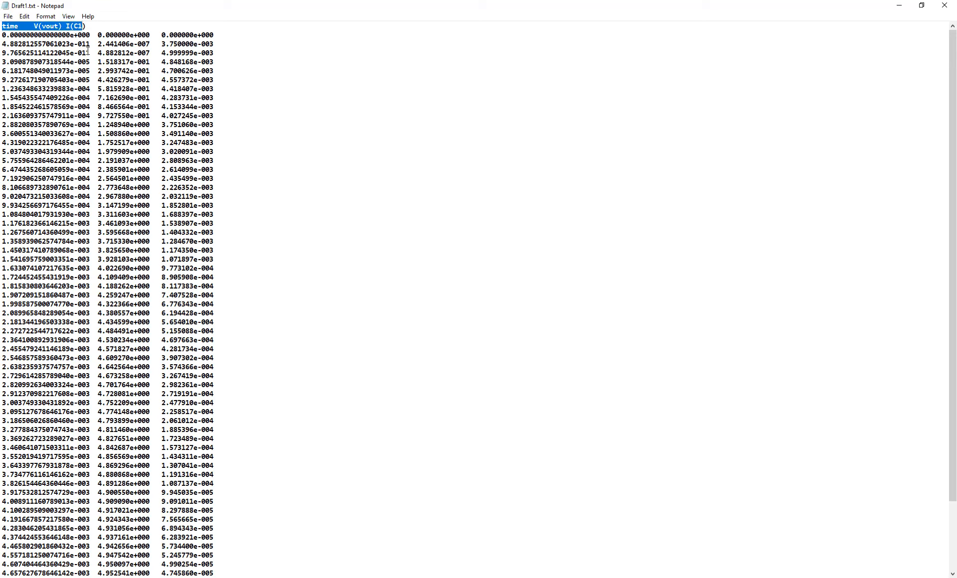
click(40, 80)
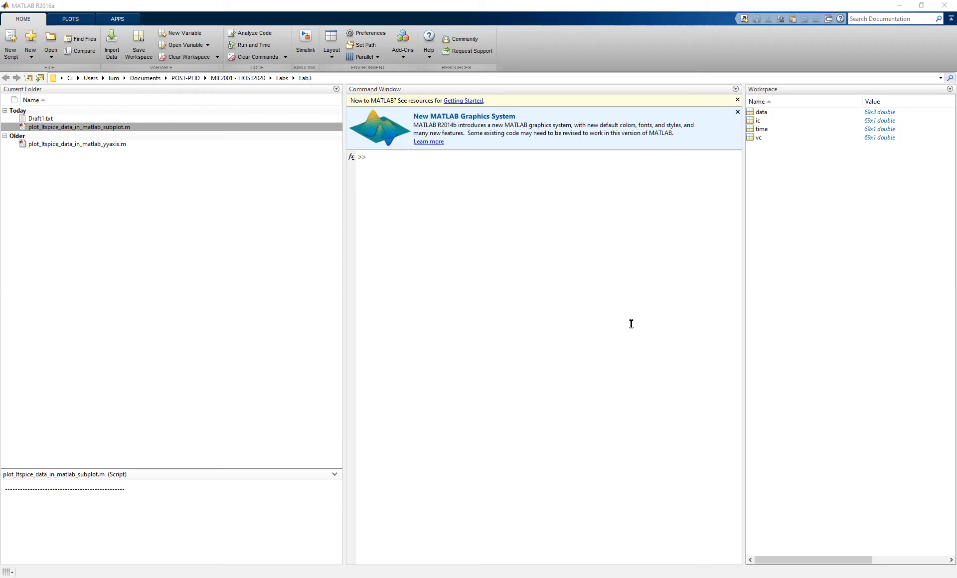
Step: Switch to MATLAB and look over Draft1.txt and the subplot and yyaxis plotting scripts in the Lab3 folder
click(290, 349)
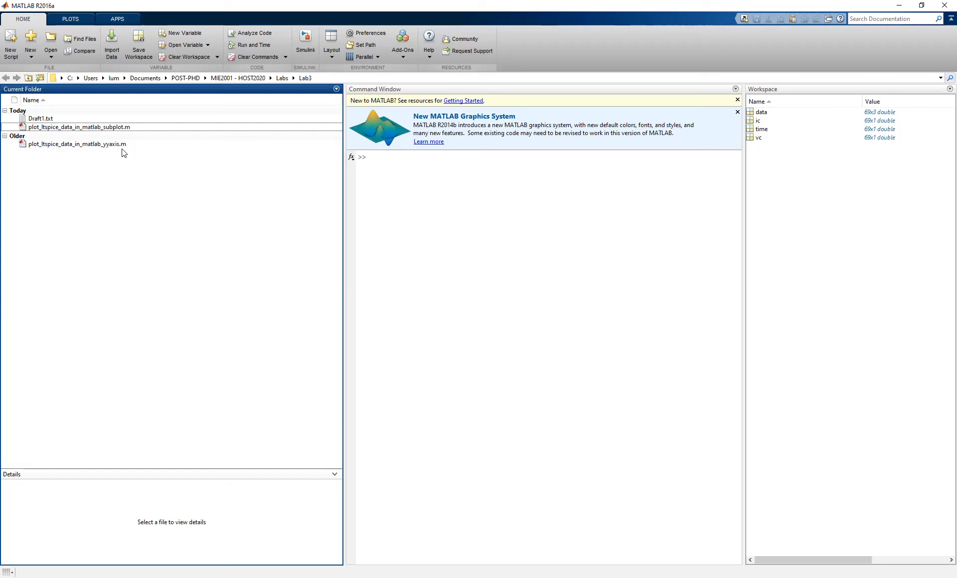
click(129, 128)
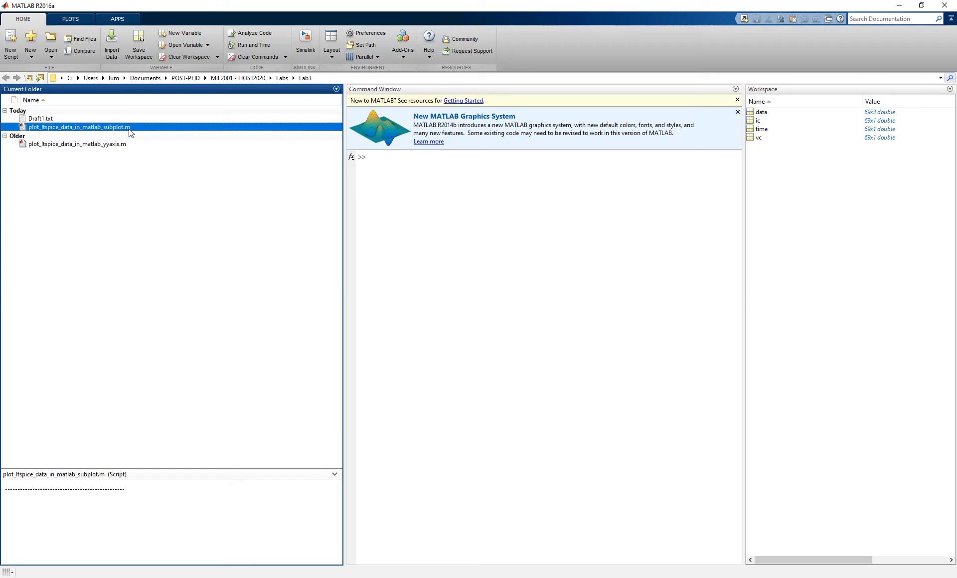
click(48, 120)
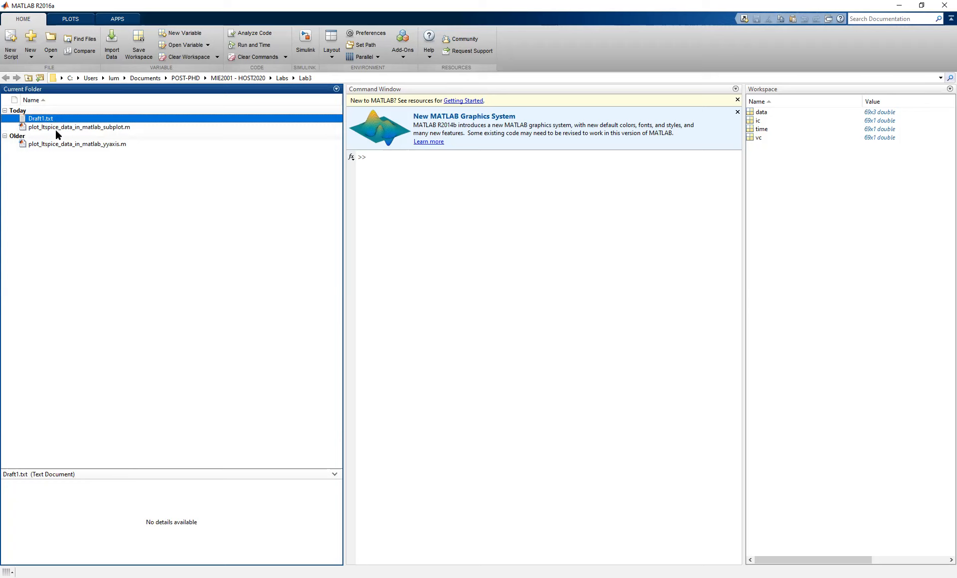
key(Down)
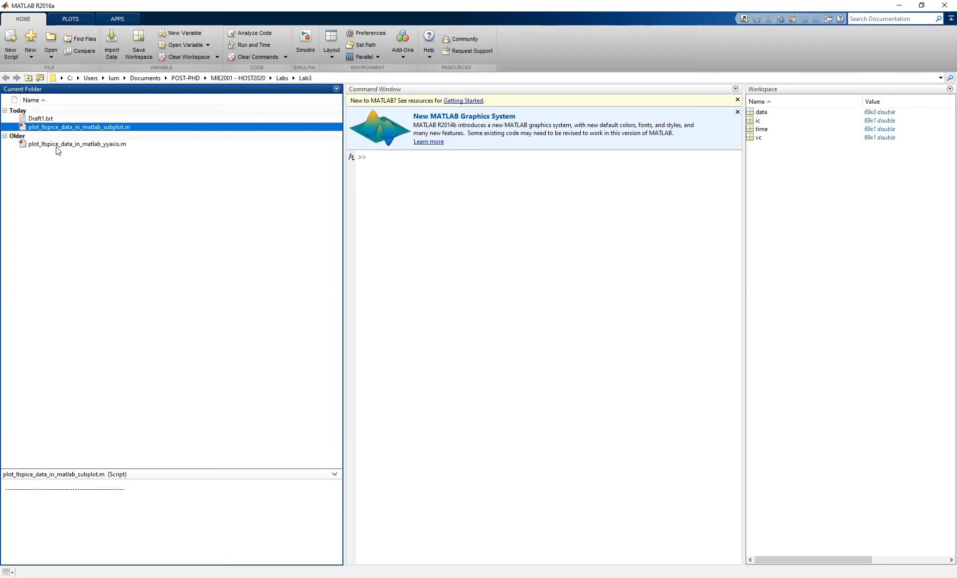
click(63, 142)
click(65, 128)
click(67, 144)
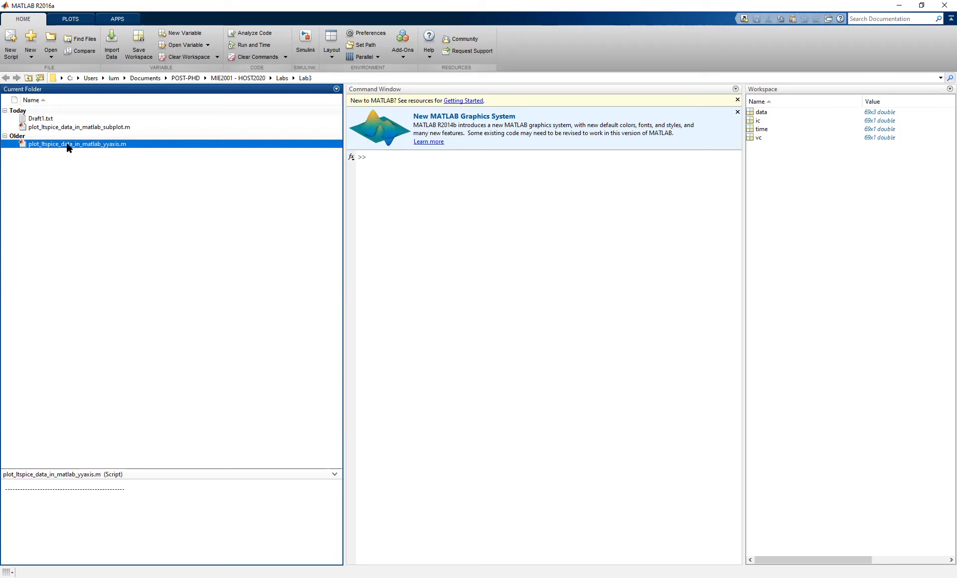
click(107, 128)
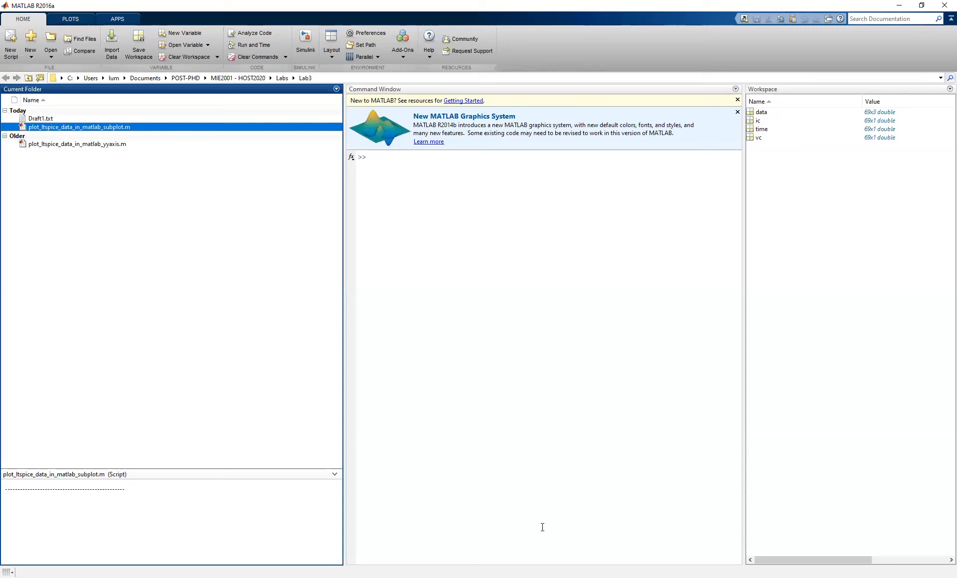
Step: Bring up the plot_ltspice_data_in_matlab_subplot.m script and examine its clear all, close all and clc commands
key(alt+Tab)
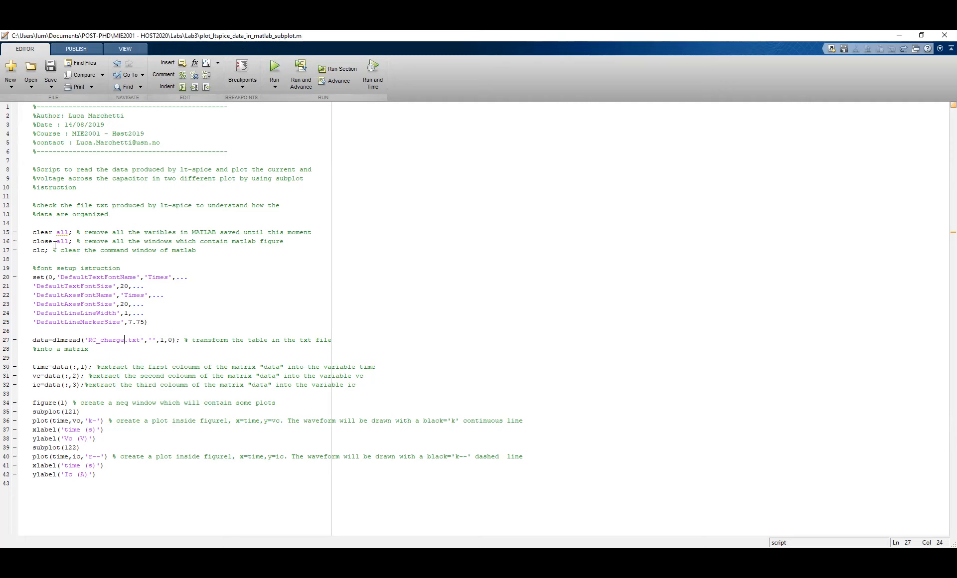
drag(33, 232, 211, 250)
click(211, 258)
drag(59, 253, 29, 235)
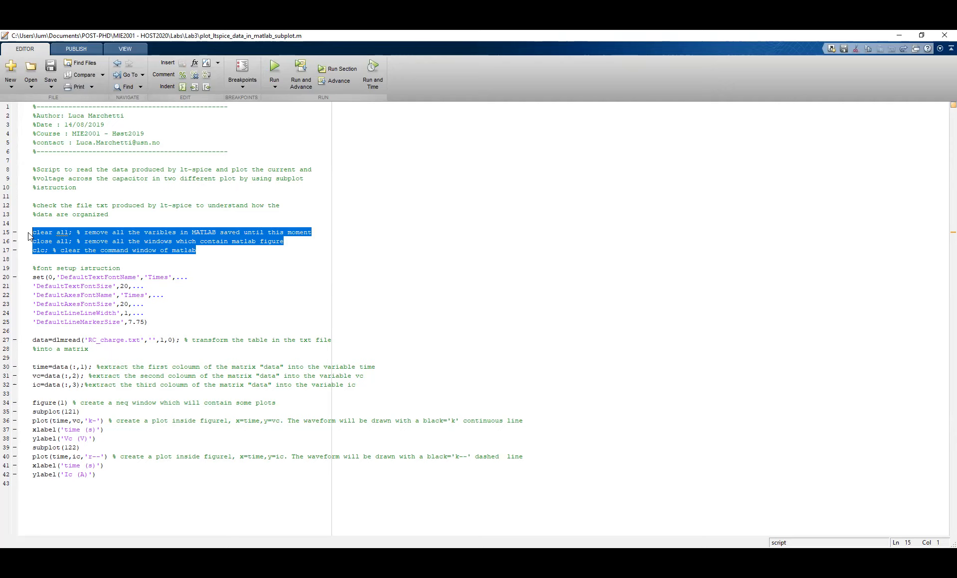
click(180, 250)
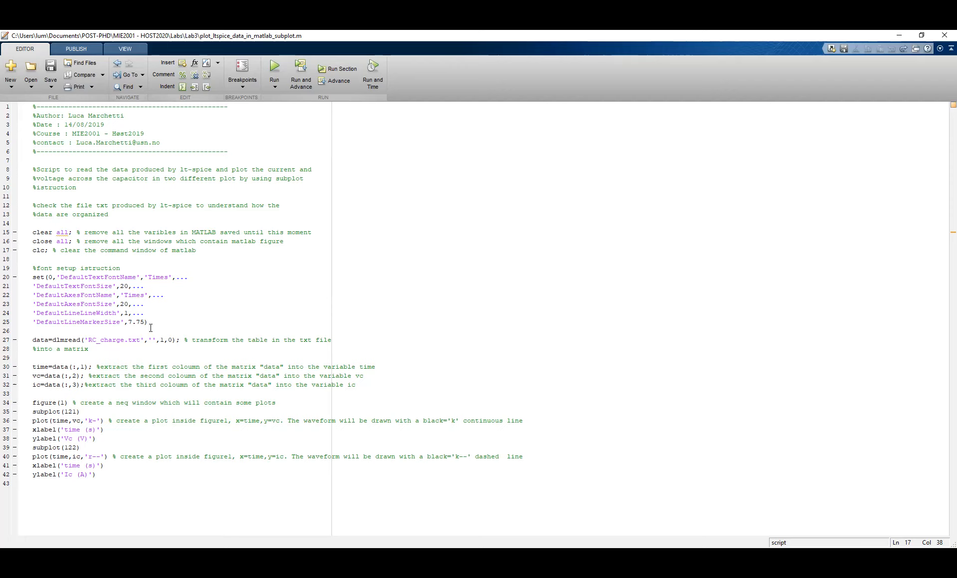
Step: Examine the script's default font, line width and marker size settings in lines 20 to 25
drag(149, 323, 28, 279)
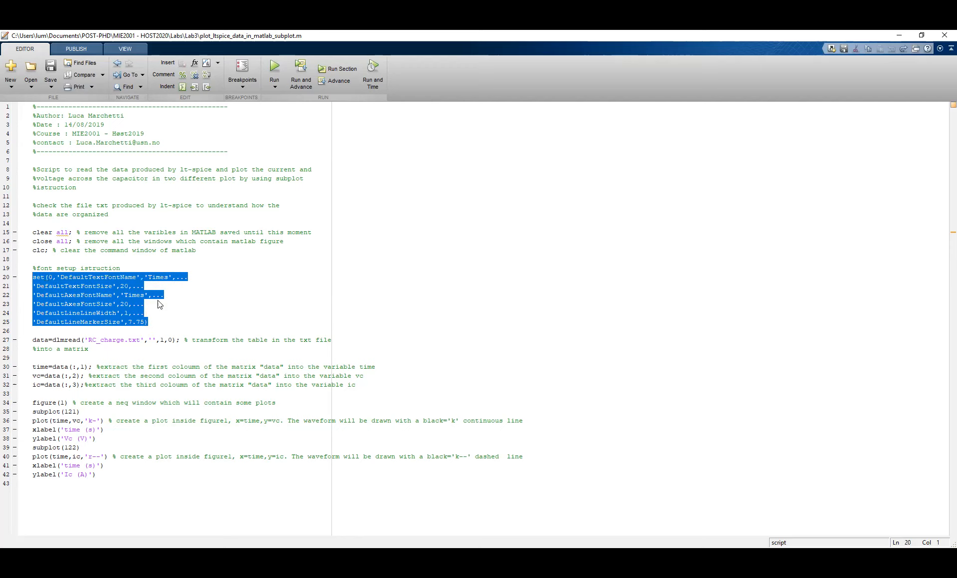
click(154, 320)
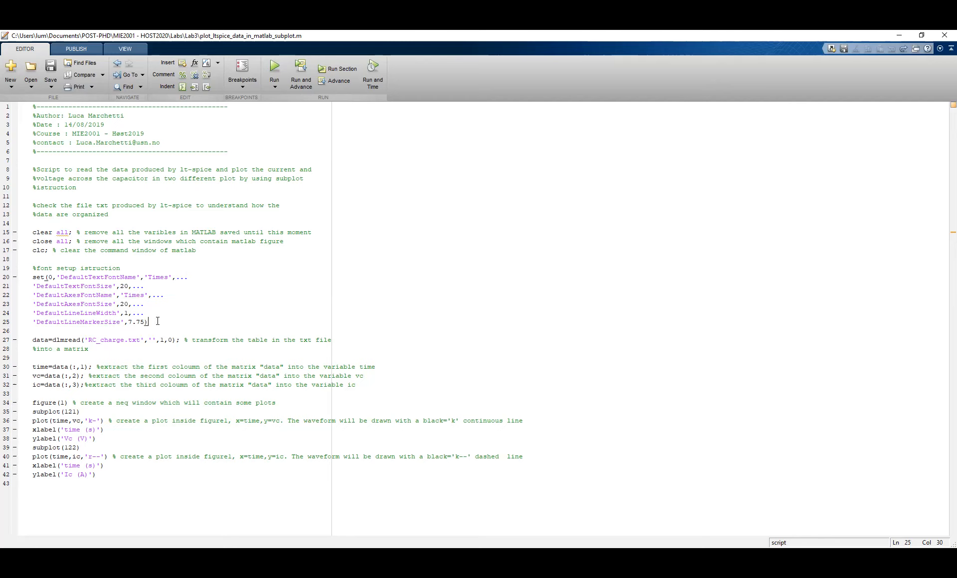
drag(149, 322, 23, 275)
Step: Examine the dlmread command on line 27, and bring up Draft1.txt in a smaller editor window
drag(32, 341, 186, 342)
click(211, 340)
key(alt+Tab)
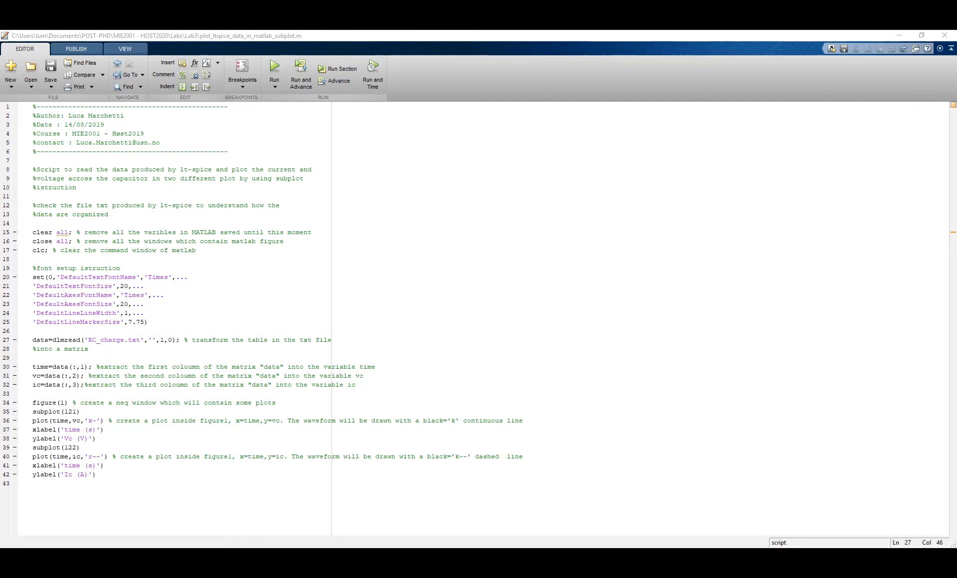
click(256, 518)
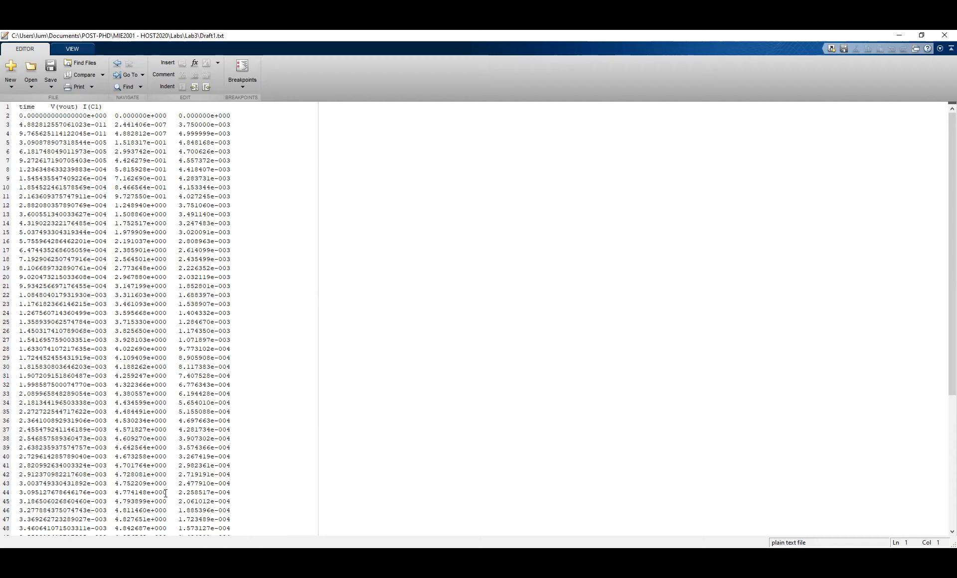
click(922, 36)
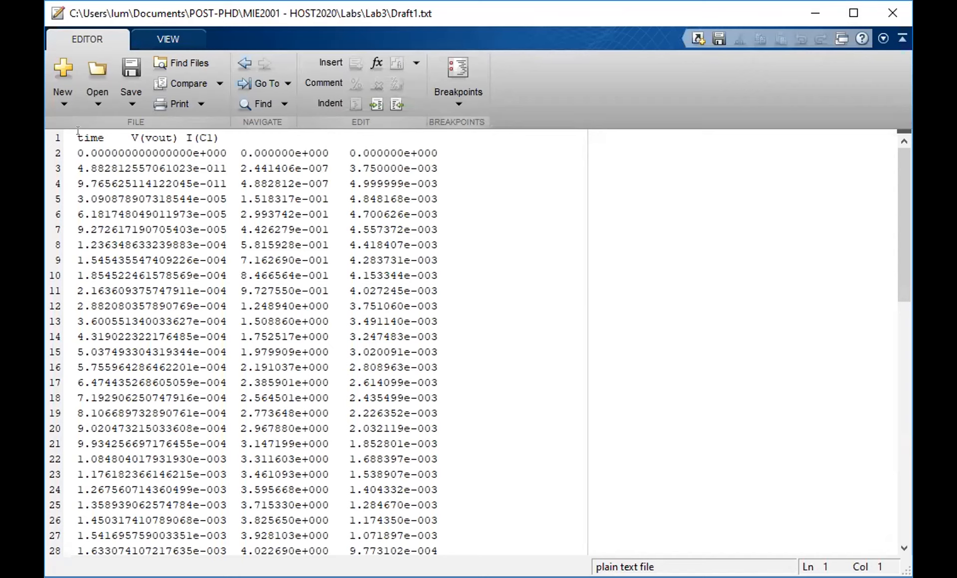
Step: Examine the time, V(vout) and I(C1) header row of Draft1.txt that precedes the numeric data
drag(77, 138, 232, 131)
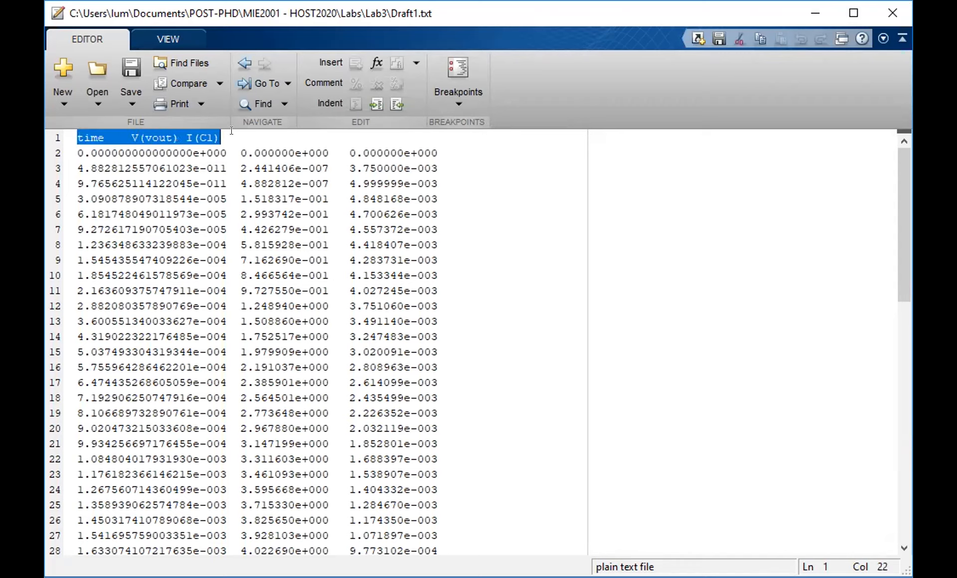
click(231, 130)
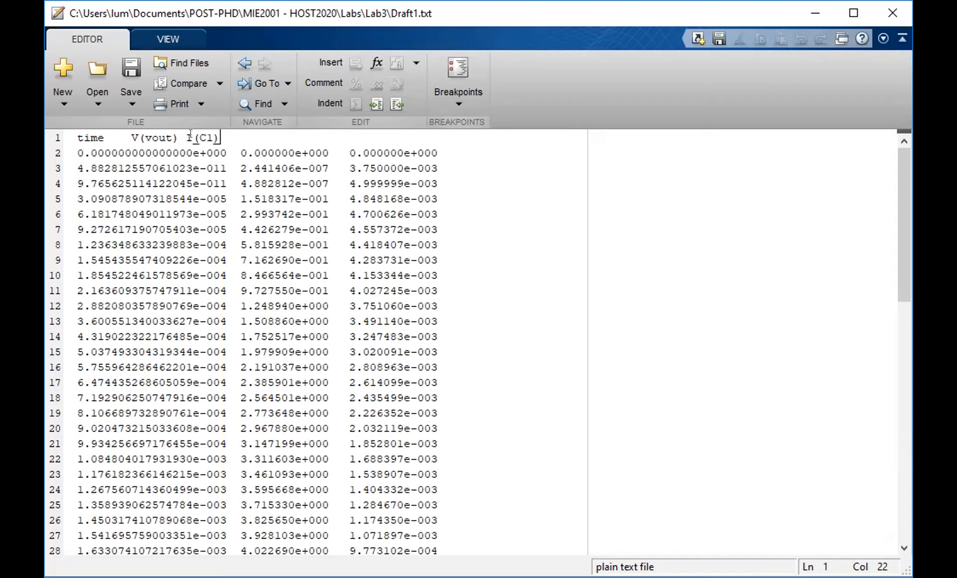
drag(219, 136, 48, 139)
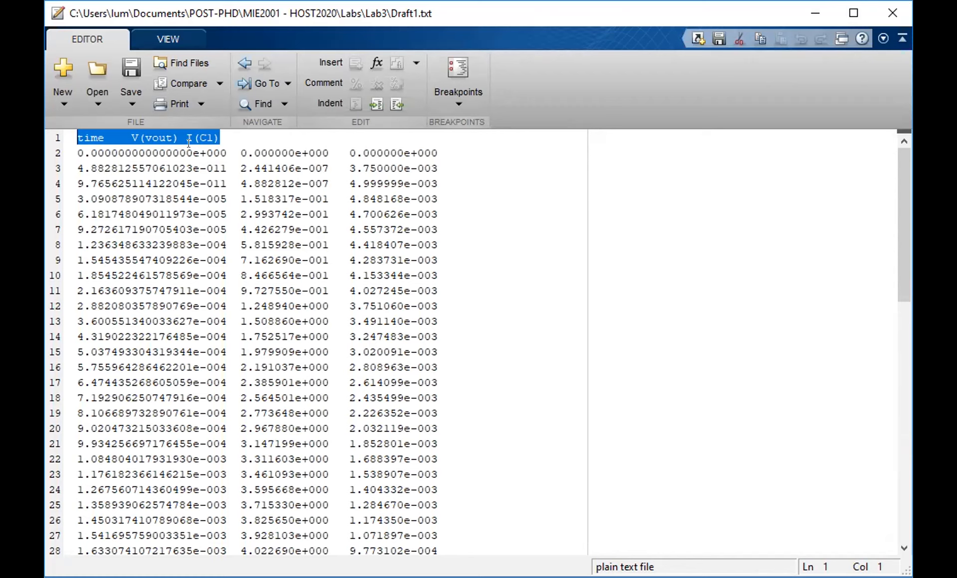
click(244, 153)
click(219, 139)
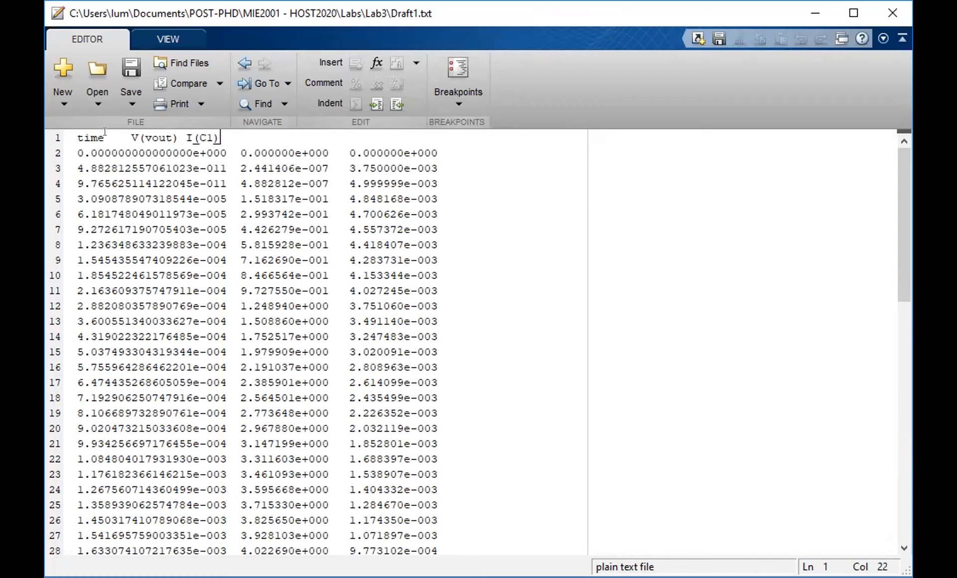
Step: Compare the header row of Draft1.txt with the numeric rows that start on line 2
drag(77, 138, 220, 140)
click(118, 154)
drag(77, 153, 437, 151)
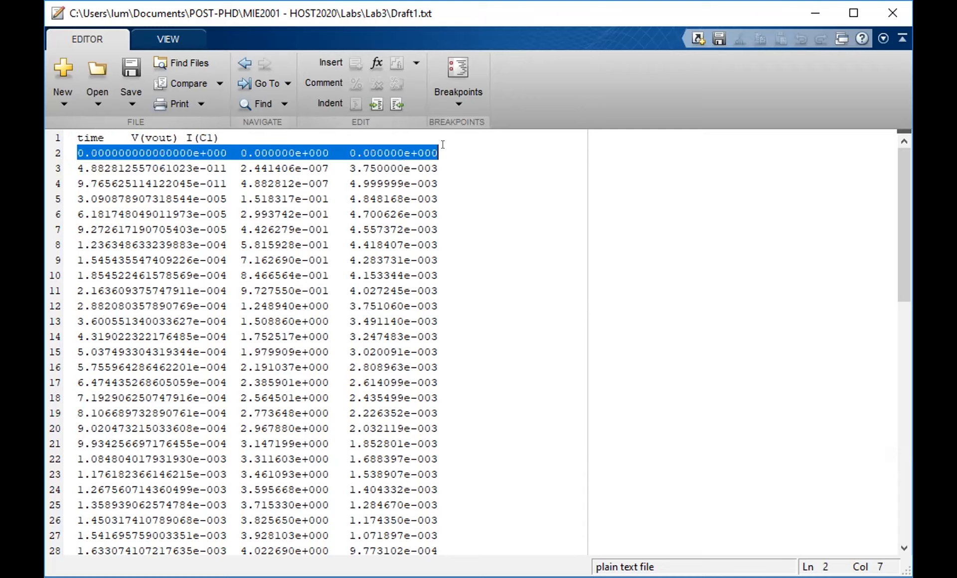
click(229, 131)
drag(229, 131, 76, 138)
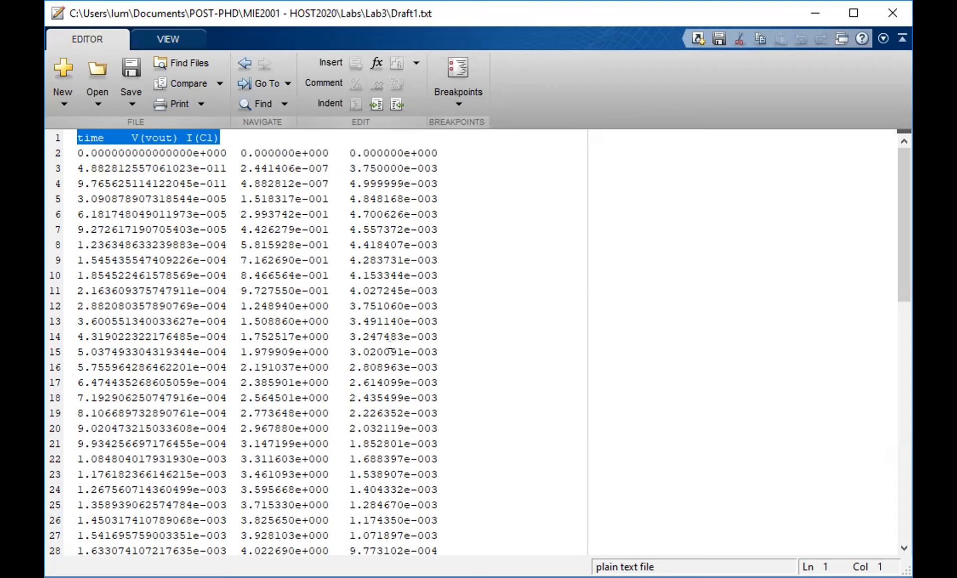
click(457, 146)
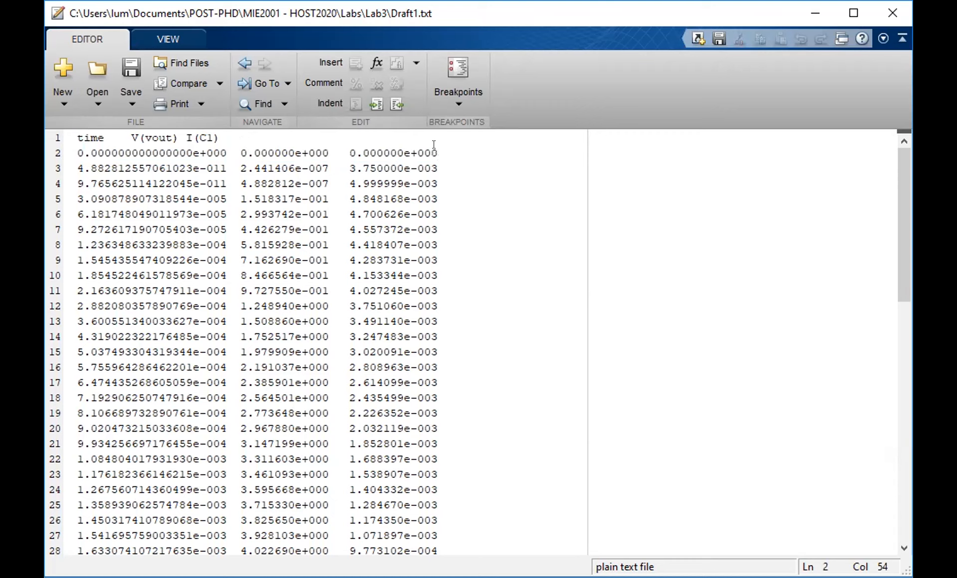
key(shift+Home)
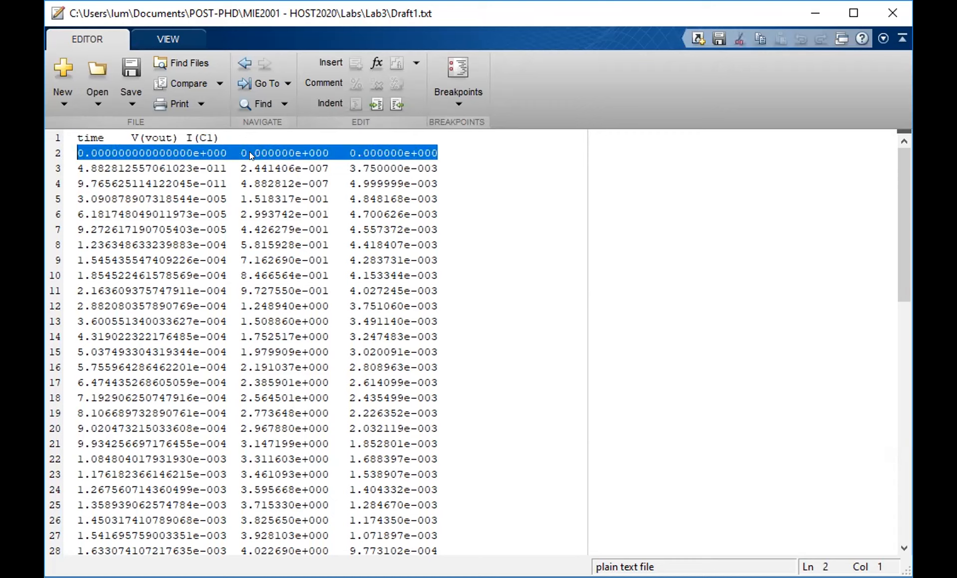
drag(137, 152, 122, 385)
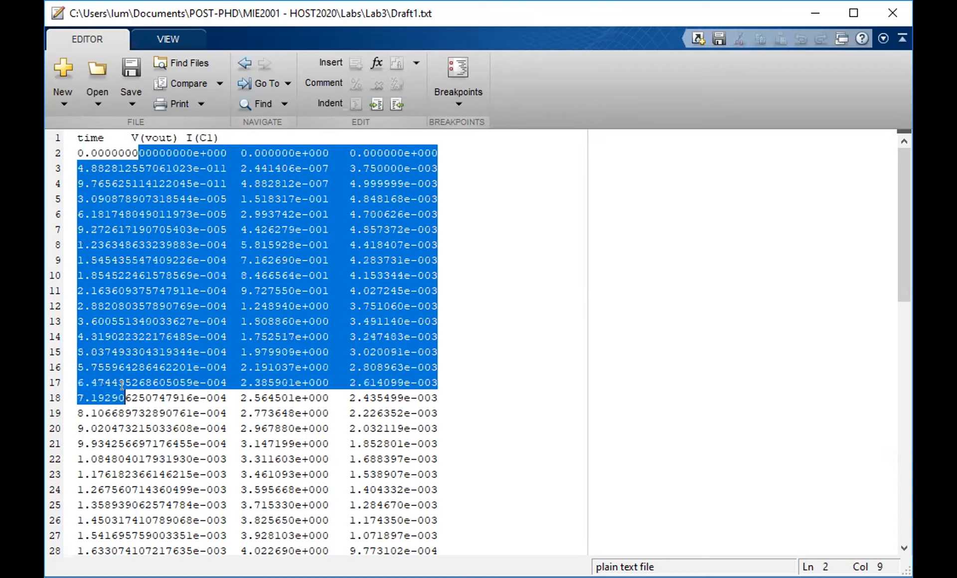
click(158, 398)
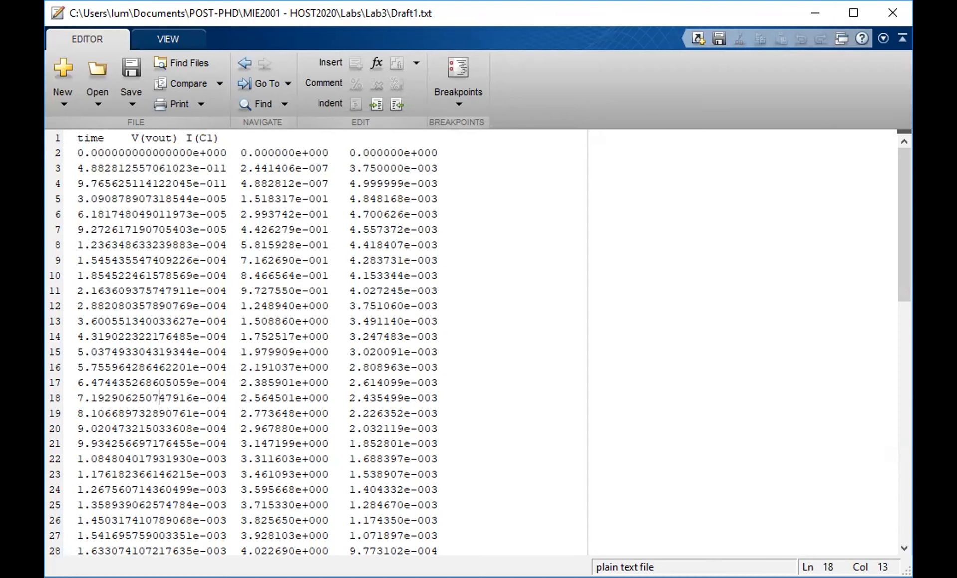
Step: Return to the plotting script and examine the row and column offsets and the data variable of the dlmread command on line 27
key(alt+Tab)
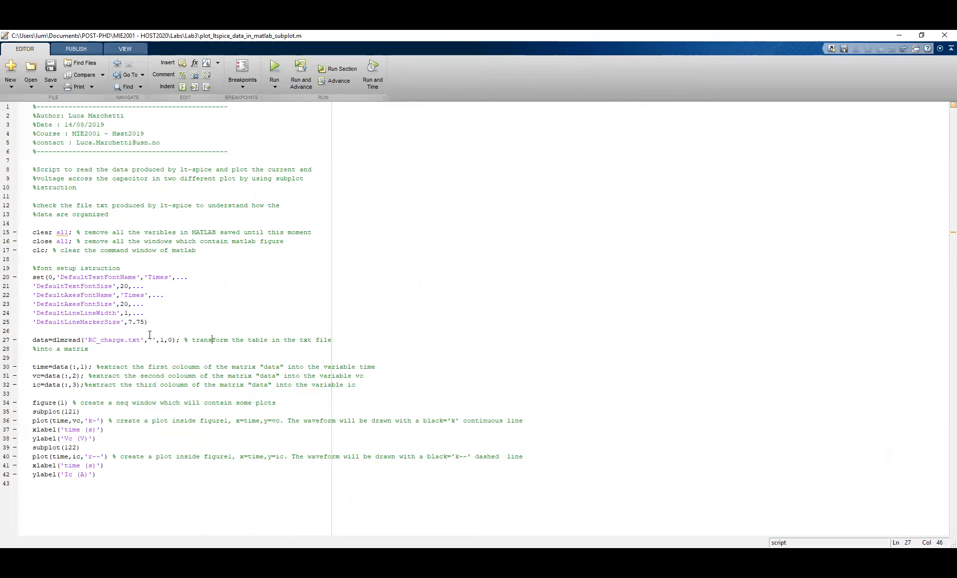
drag(160, 341, 173, 342)
click(161, 341)
click(170, 340)
double_click(170, 340)
double_click(59, 340)
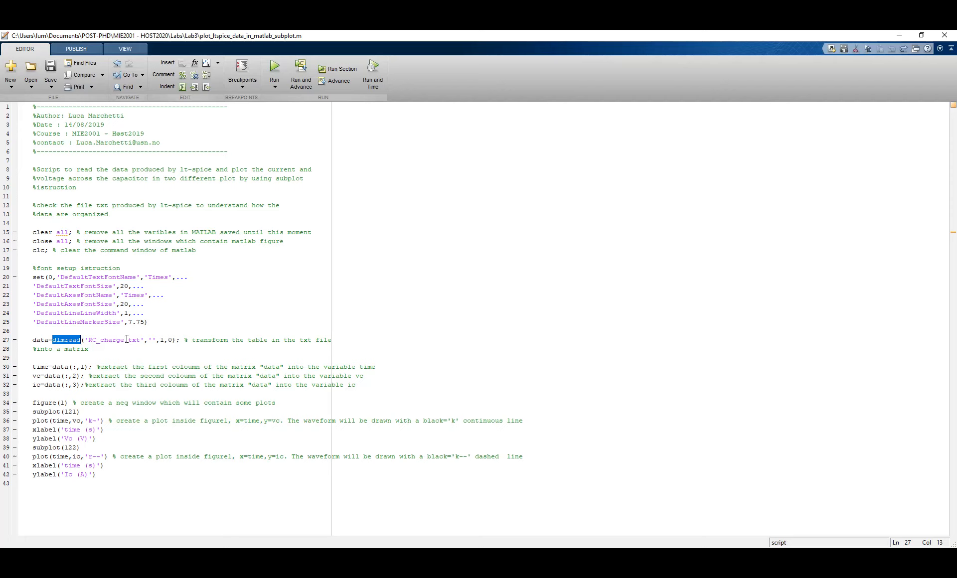
double_click(41, 340)
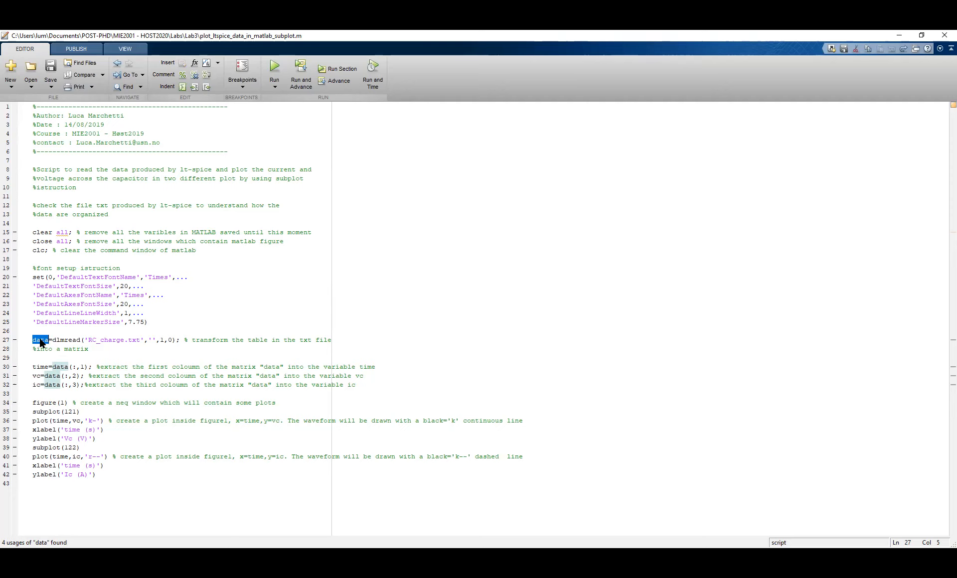
Step: Examine line 30, where the first column of the data matrix is extracted into the variable time
drag(51, 367, 87, 370)
click(62, 369)
double_click(60, 368)
click(74, 367)
double_click(83, 367)
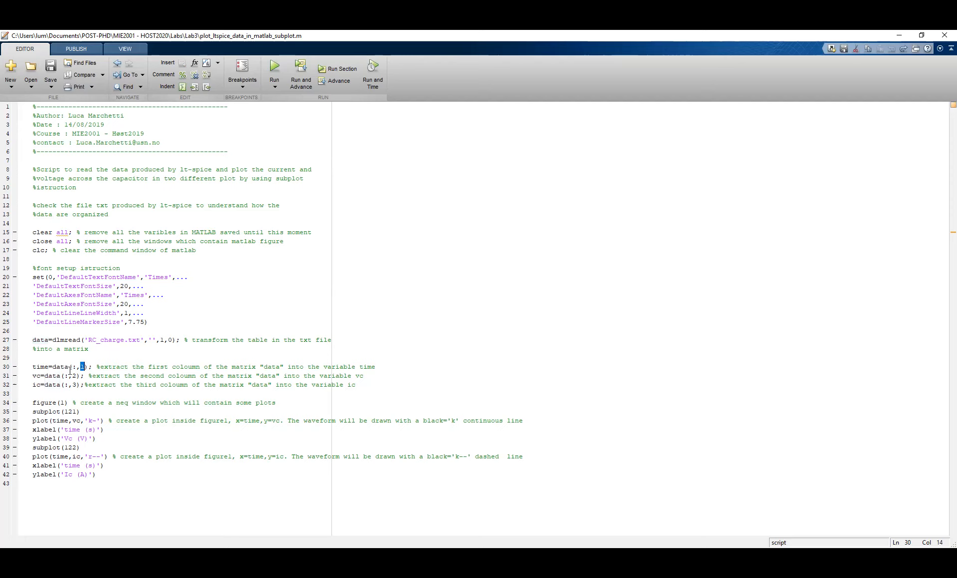
drag(48, 367, 93, 367)
click(41, 367)
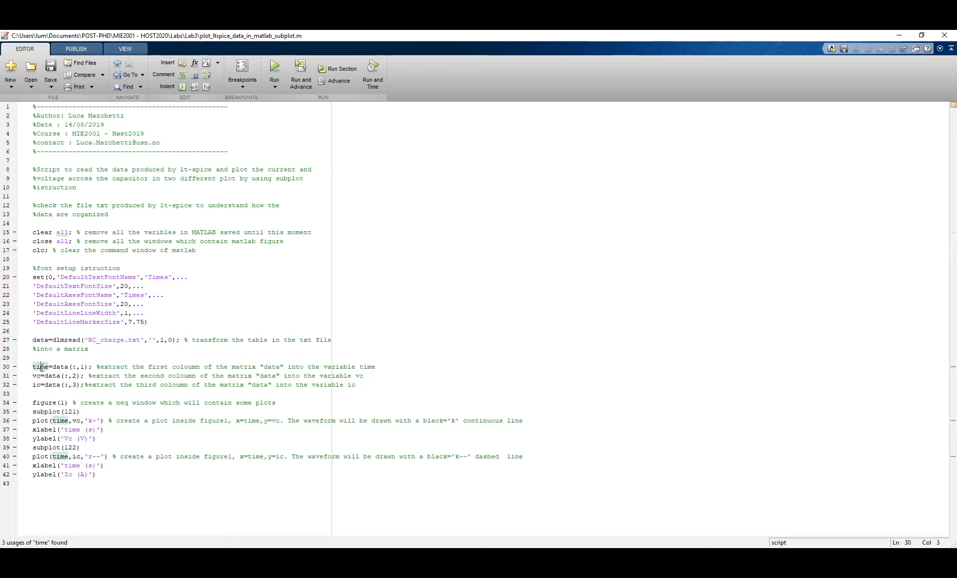
Step: Examine line 31, where the second column of the data matrix is extracted into the variable vc
drag(45, 376, 81, 376)
click(54, 377)
double_click(53, 376)
drag(65, 377, 68, 377)
click(67, 377)
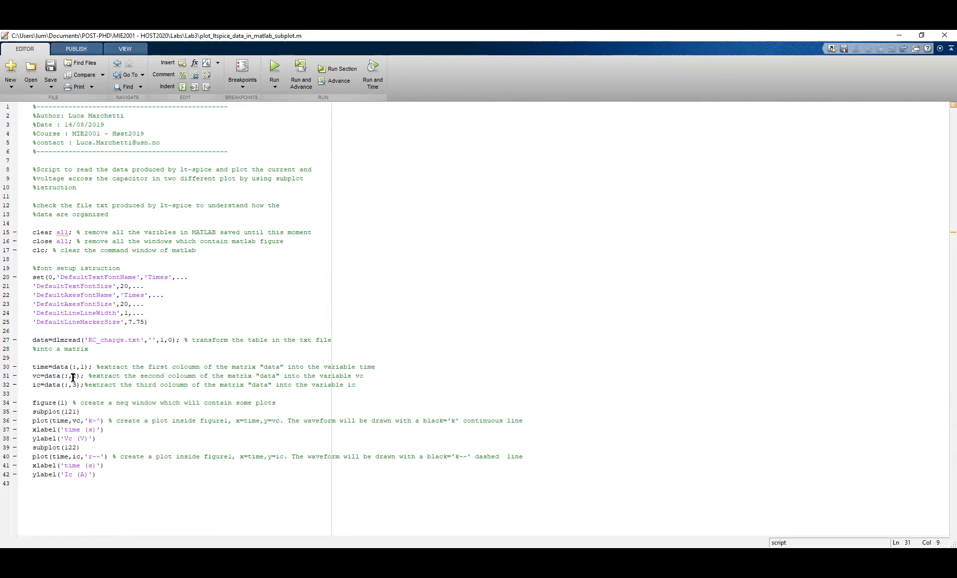
double_click(37, 377)
click(37, 379)
Step: Examine line 32, where the third column is extracted into ic, and review the three variables time, vc and ic
drag(43, 385, 81, 385)
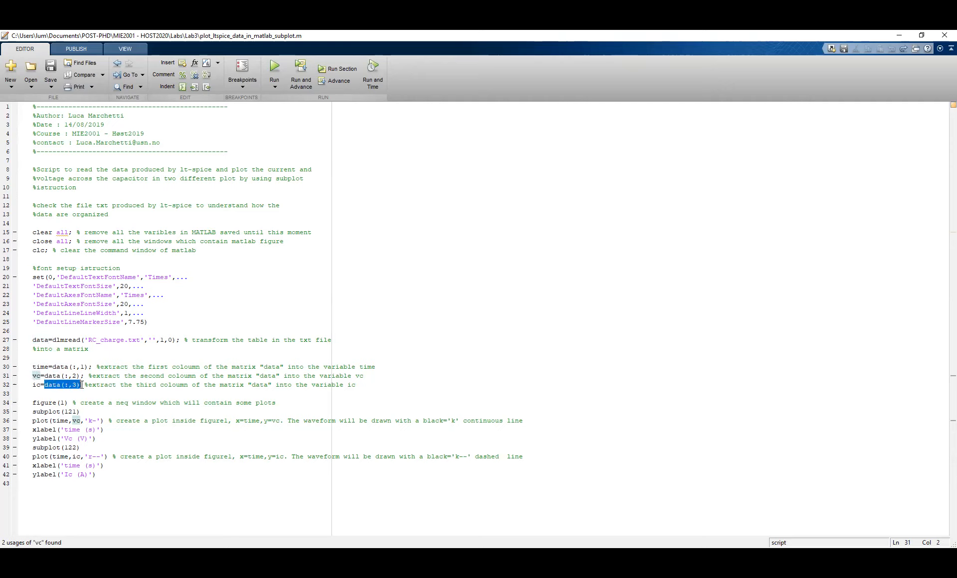
double_click(57, 387)
drag(64, 385, 77, 389)
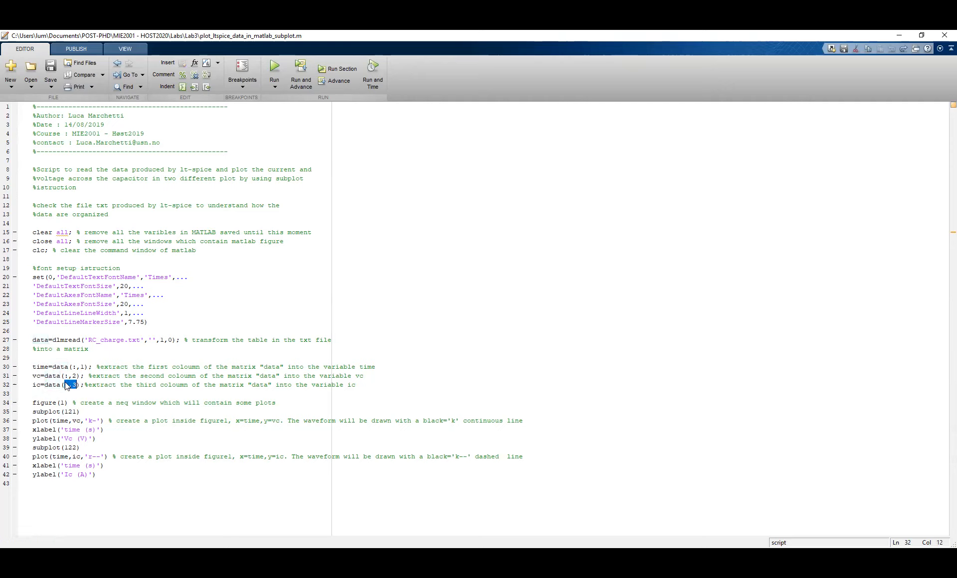
click(49, 386)
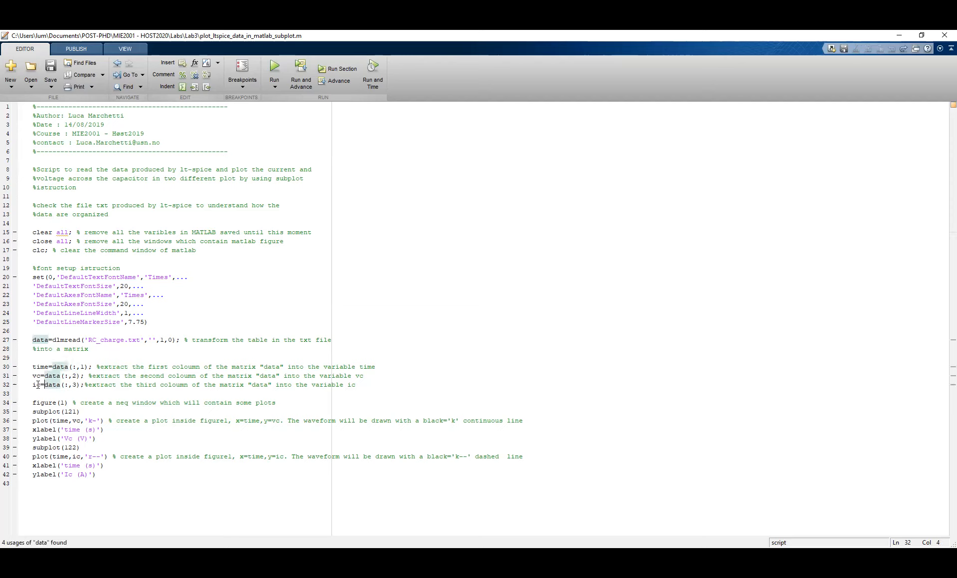
double_click(37, 385)
click(38, 368)
double_click(36, 385)
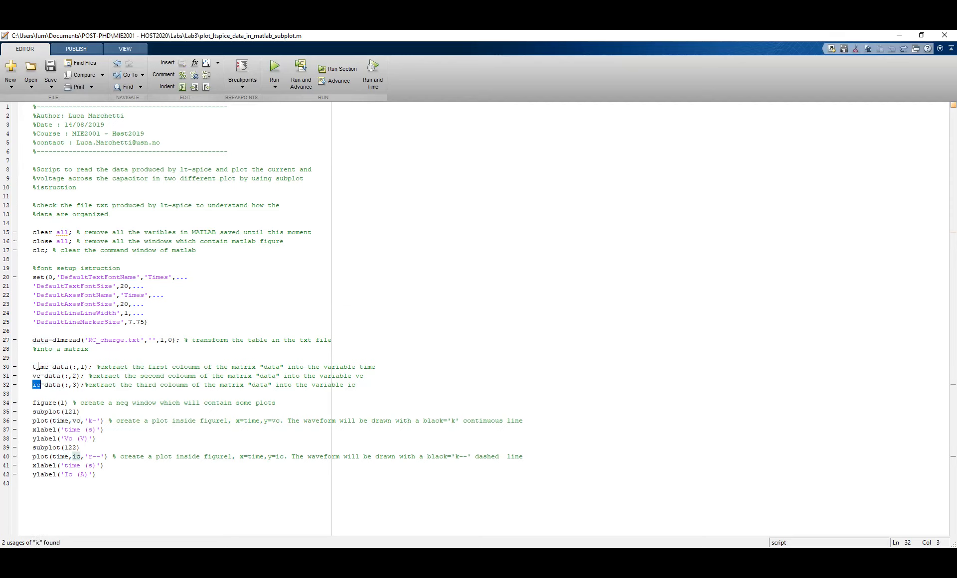
double_click(37, 368)
double_click(37, 375)
double_click(37, 385)
Step: Examine the figure(1) command on line 34 and the subplot(121) command on line 35
drag(33, 402, 56, 402)
click(42, 403)
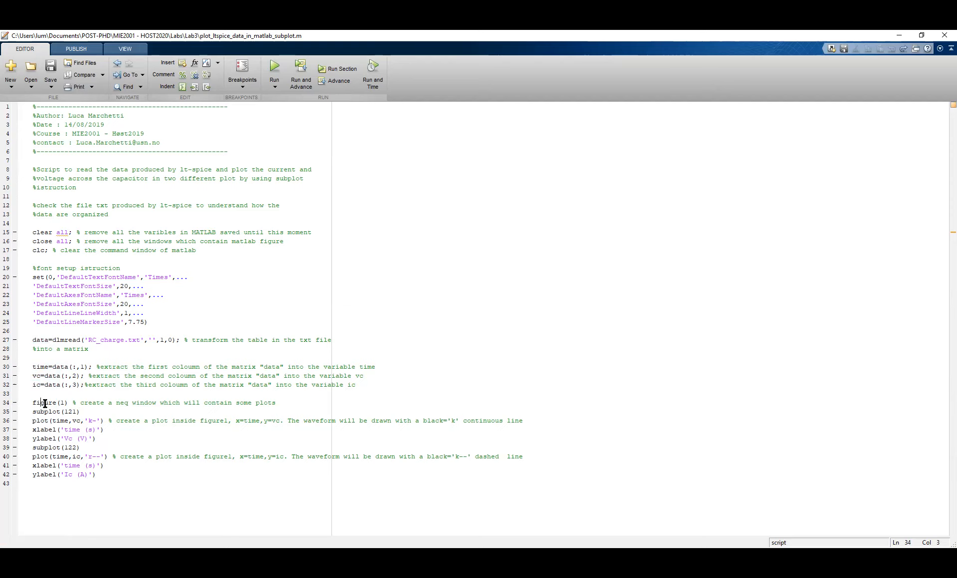
double_click(46, 411)
mouse_move(64, 411)
mouse_down()
mouse_move(79, 412)
mouse_move(65, 412)
mouse_up()
click(77, 413)
click(67, 414)
drag(64, 412, 69, 412)
click(69, 412)
click(74, 412)
double_click(74, 412)
click(75, 413)
drag(81, 411, 33, 410)
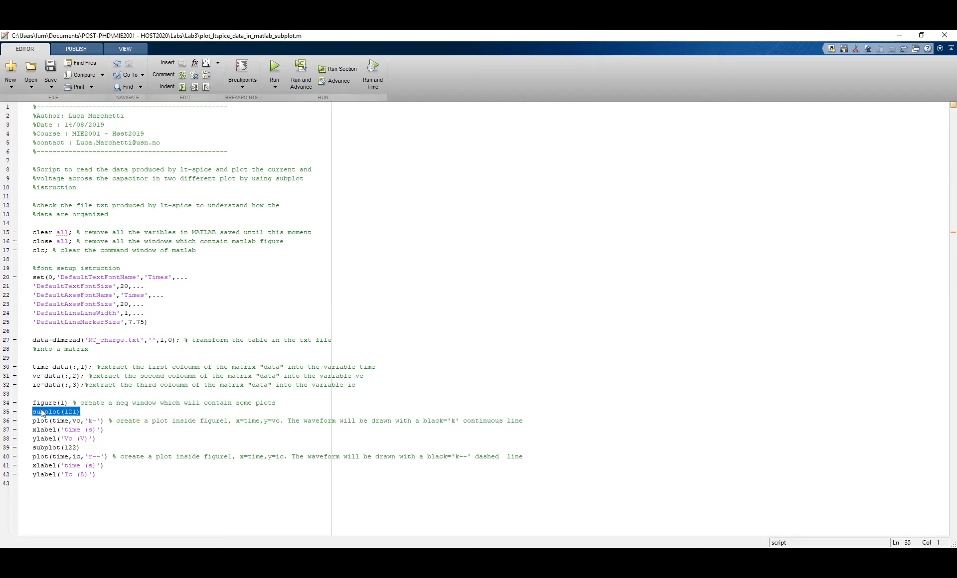
click(41, 412)
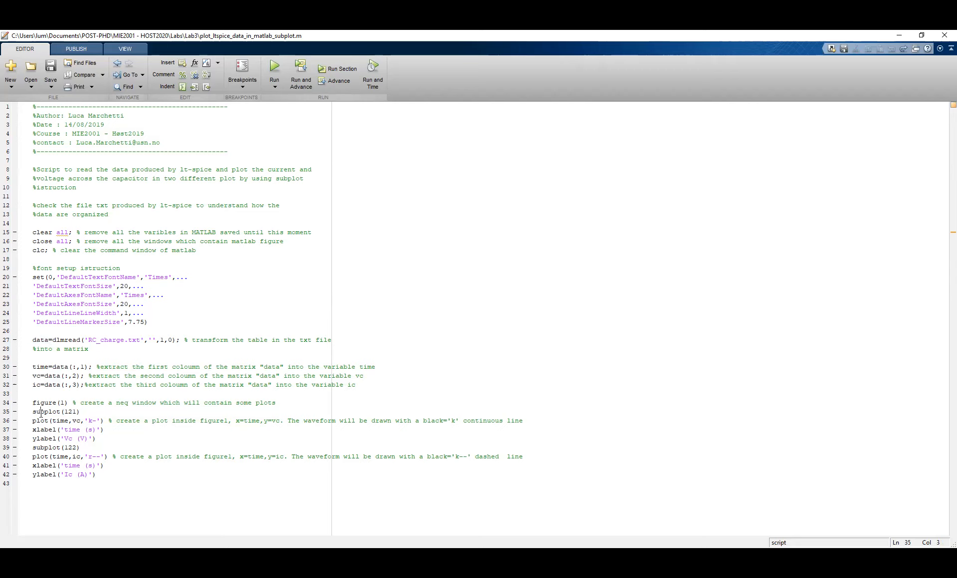
Step: Review each digit of the 121 argument in the first subplot command
drag(64, 411, 69, 412)
click(70, 411)
drag(70, 412, 73, 412)
click(73, 412)
drag(74, 411, 77, 413)
click(75, 413)
drag(76, 412, 73, 411)
Step: Examine the time, vc and 'k-' arguments of the plot command on line 36 and the axis labels on lines 37 and 38
triple_click(85, 422)
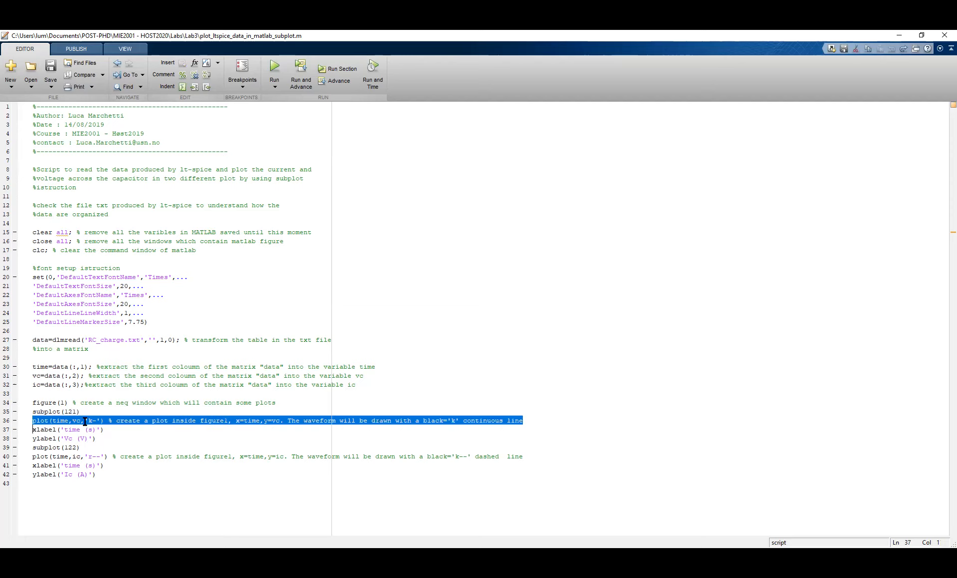
click(93, 422)
drag(32, 422, 108, 423)
double_click(43, 422)
click(61, 420)
double_click(61, 420)
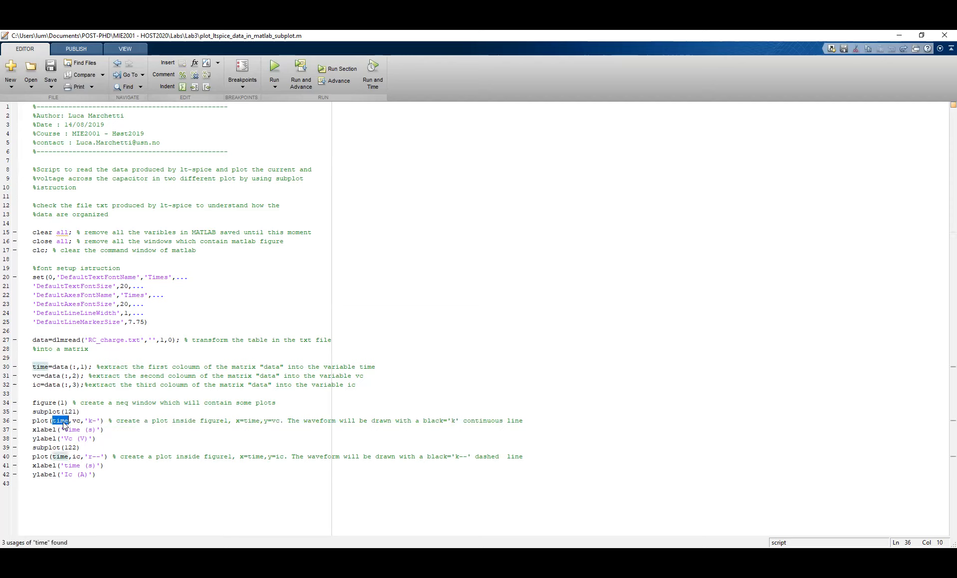
double_click(76, 422)
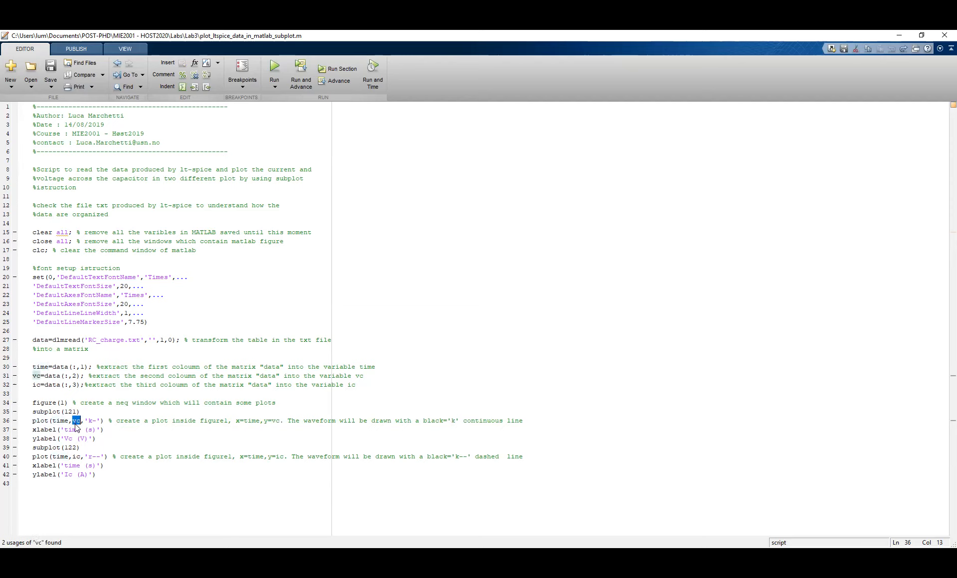
drag(76, 411, 72, 412)
double_click(77, 421)
double_click(91, 421)
double_click(95, 421)
click(51, 438)
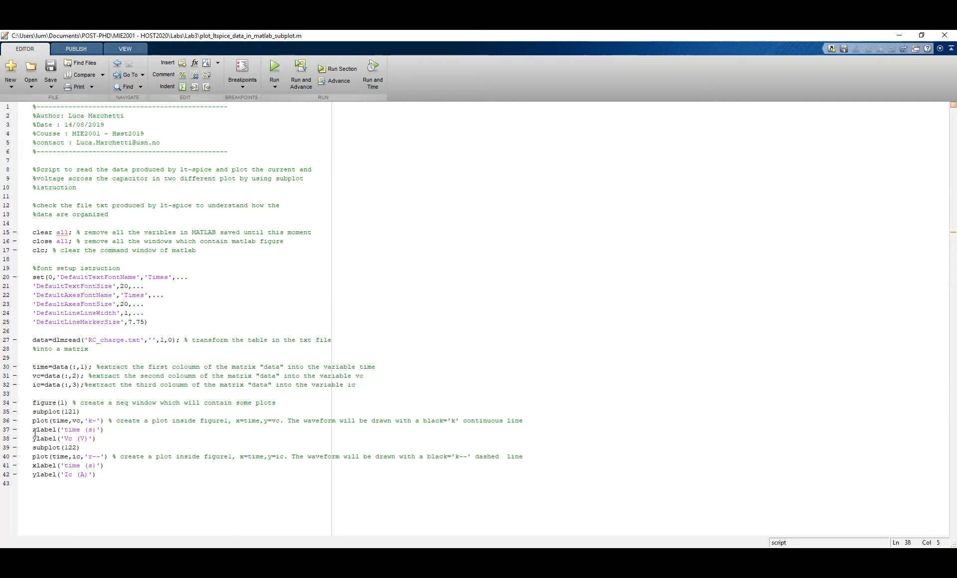
drag(33, 430, 109, 439)
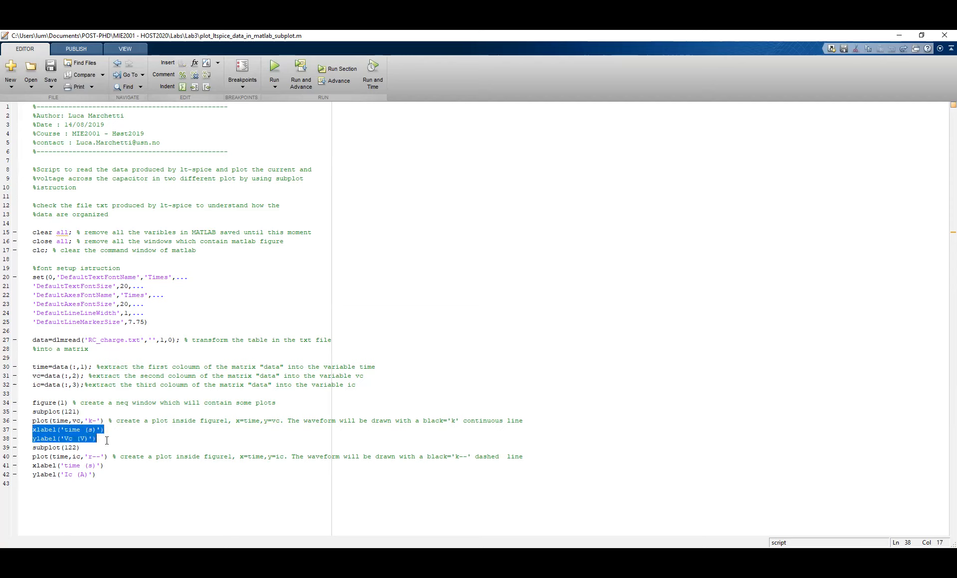
Step: Examine the subplot(122) command on line 39 and compare its digits with those of subplot(121)
click(45, 451)
double_click(46, 450)
drag(80, 448, 35, 451)
double_click(45, 450)
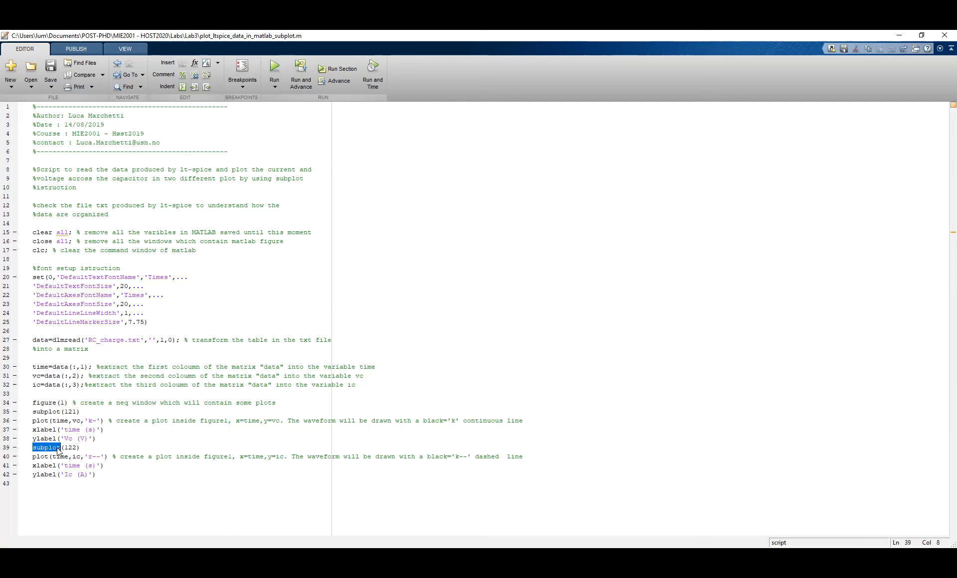
click(65, 449)
drag(65, 448, 69, 449)
click(65, 448)
drag(65, 447, 73, 448)
drag(64, 411, 72, 410)
drag(73, 448, 76, 449)
Step: Examine the time, ic and 'r--' arguments of the plot command on line 40 and the axis labels on lines 41 and 42
drag(32, 456, 109, 457)
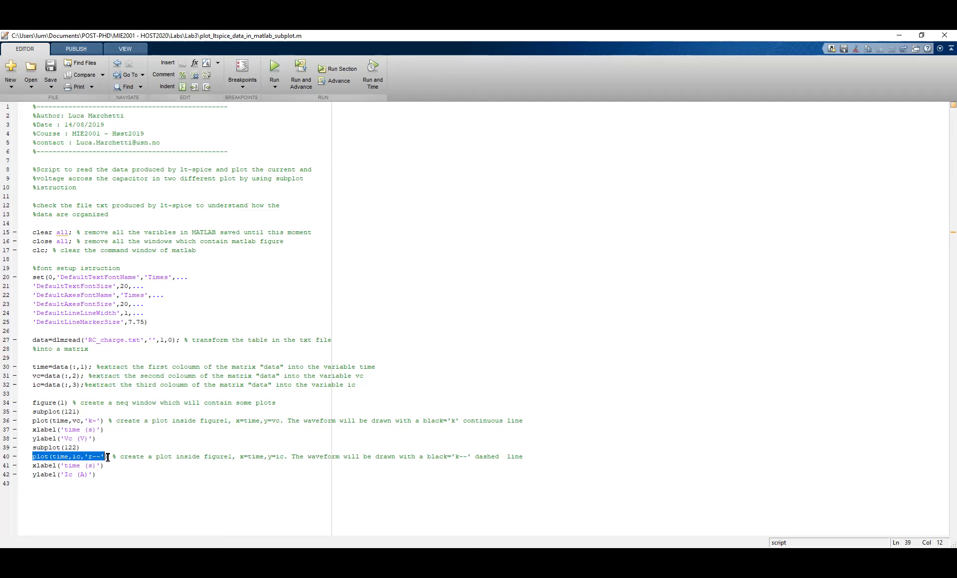
double_click(63, 456)
double_click(75, 456)
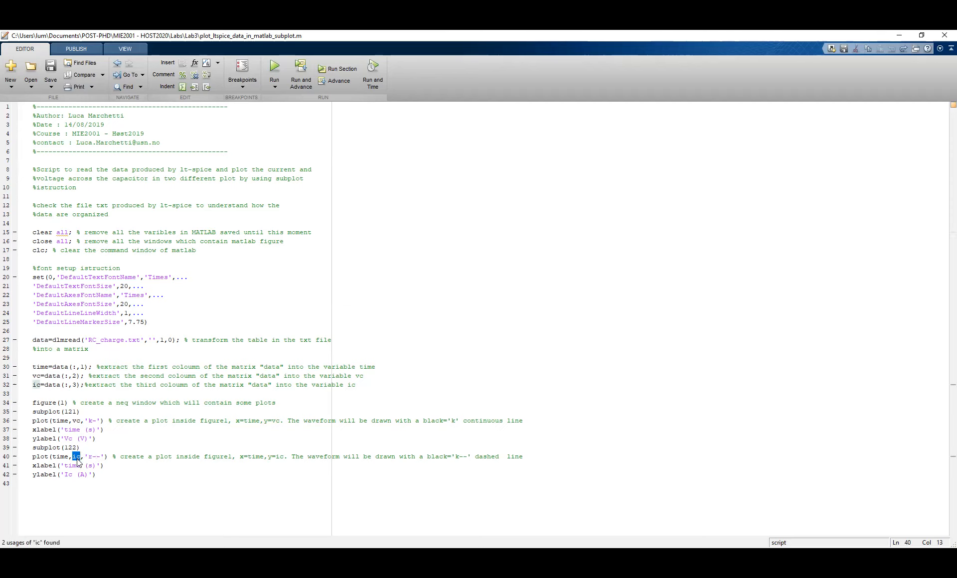
double_click(61, 458)
double_click(76, 456)
click(90, 457)
double_click(91, 457)
click(89, 456)
drag(88, 457, 28, 472)
click(99, 457)
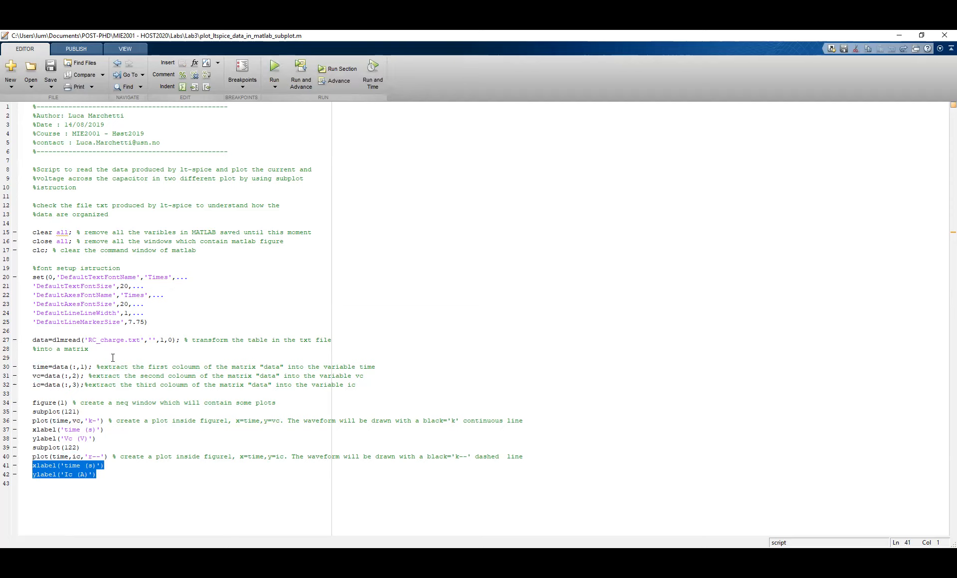
Step: Change the file name read by the dlmread command on line 27 to Draft1.txt
double_click(106, 341)
click(108, 343)
double_click(110, 342)
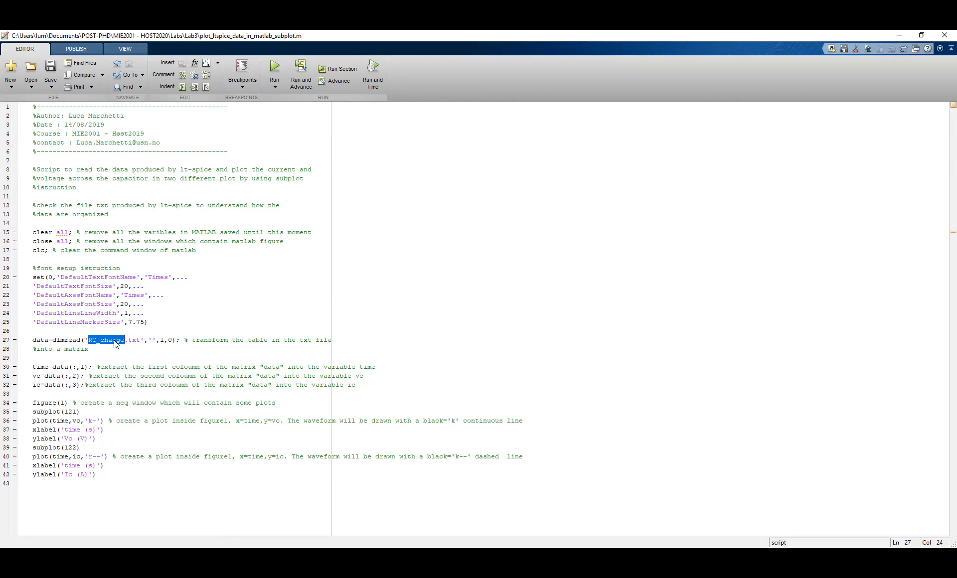
click(156, 340)
double_click(99, 340)
click(123, 340)
double_click(111, 340)
click(122, 312)
double_click(104, 340)
text(Draft)
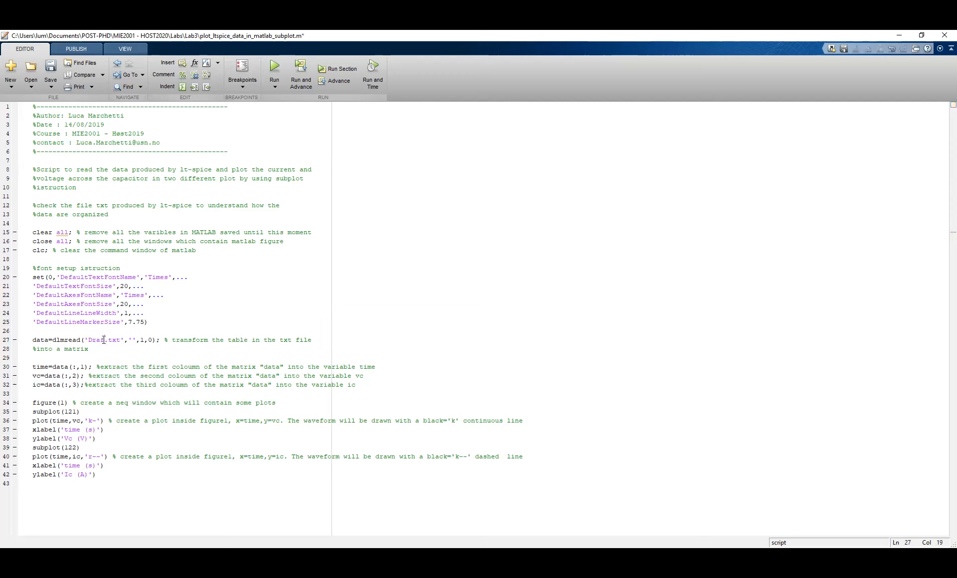
text(1)
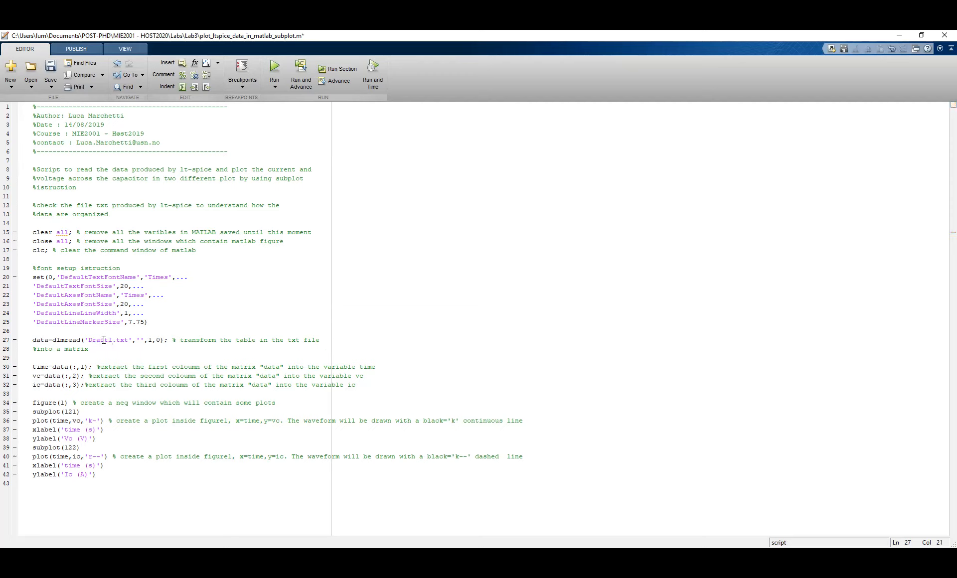
Step: Run the plotting script and widen the Figure 1 window holding the Vc and Ic subplots
click(276, 69)
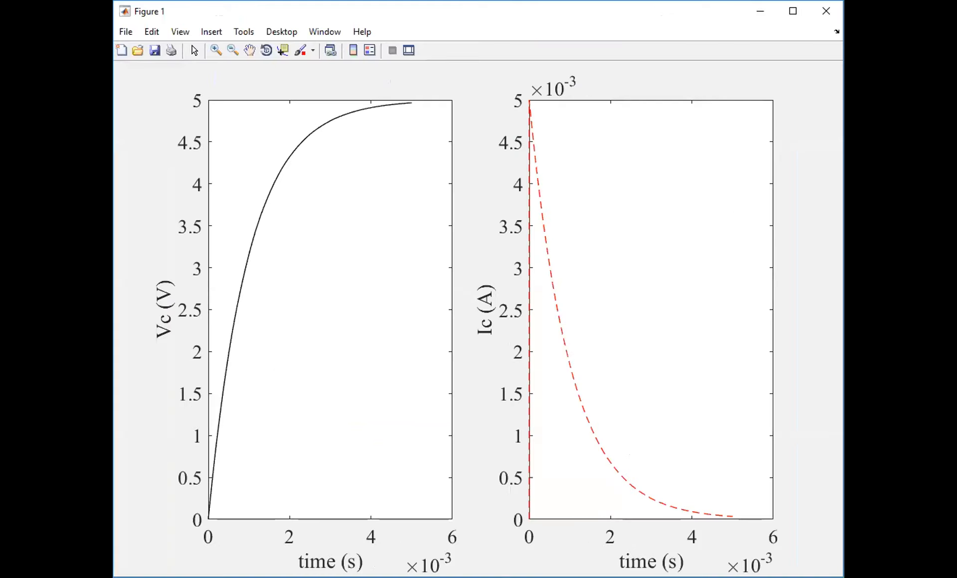
drag(843, 280, 898, 279)
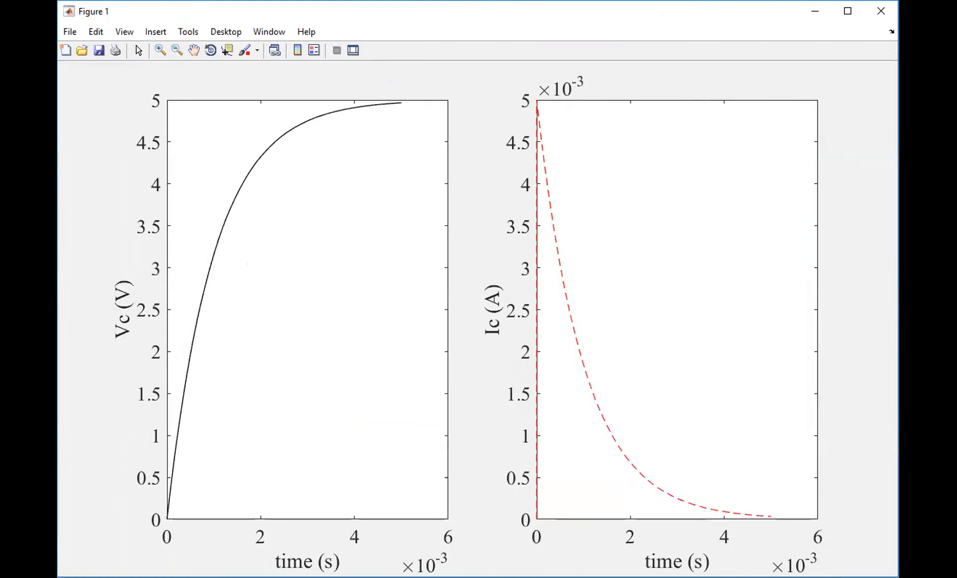
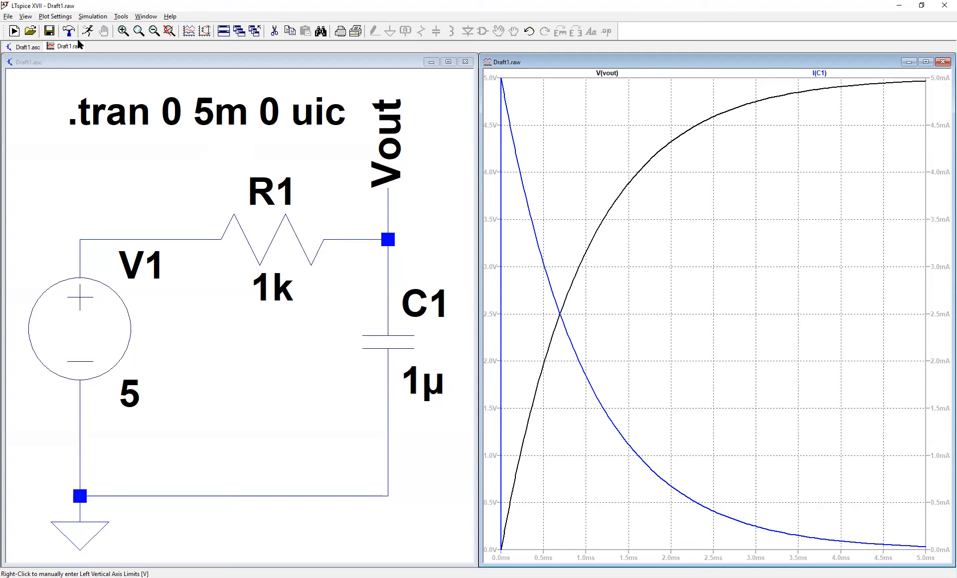
Step: Set the transient simulation's maximum timestep to 100m, keeping the 5m stop time, and run the simulation
click(93, 16)
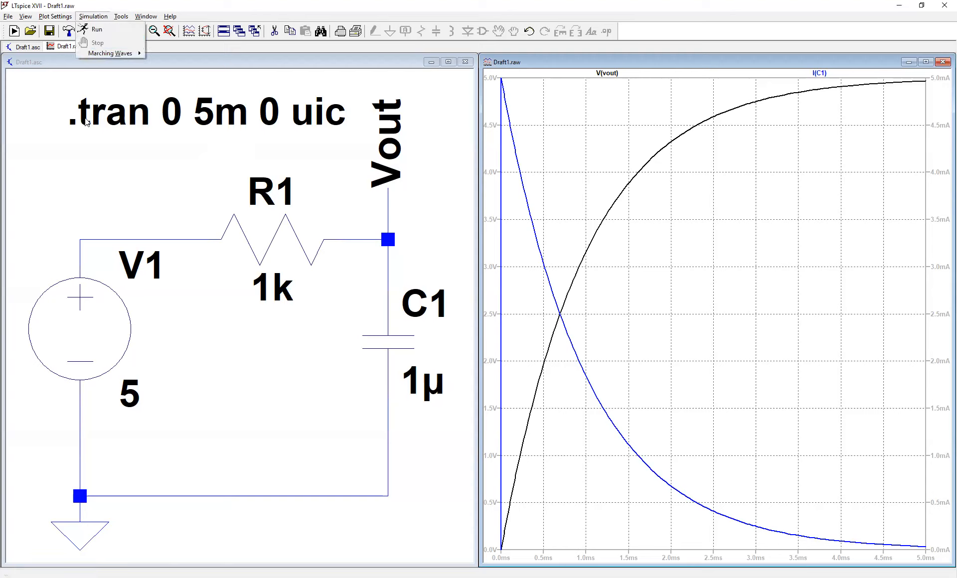
click(185, 197)
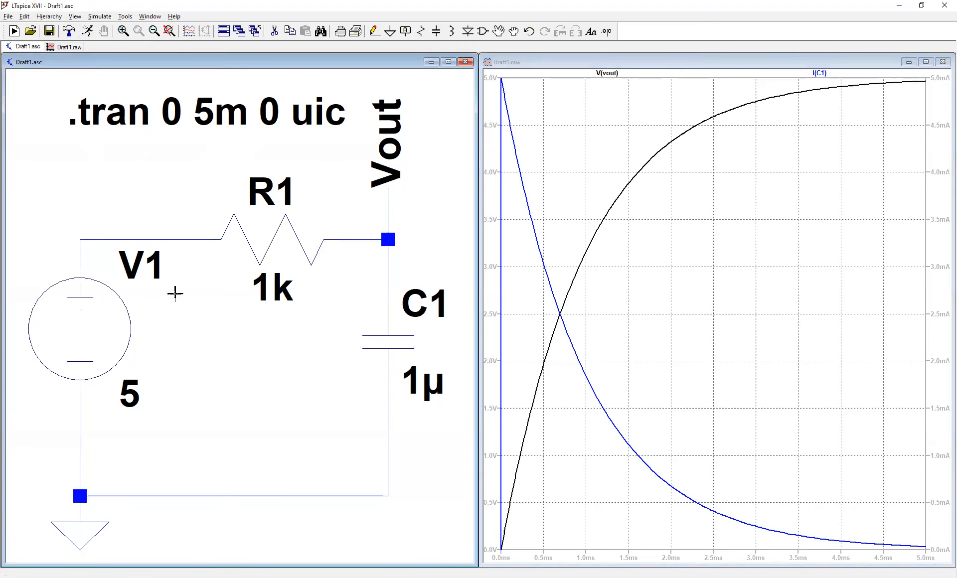
right_click(140, 118)
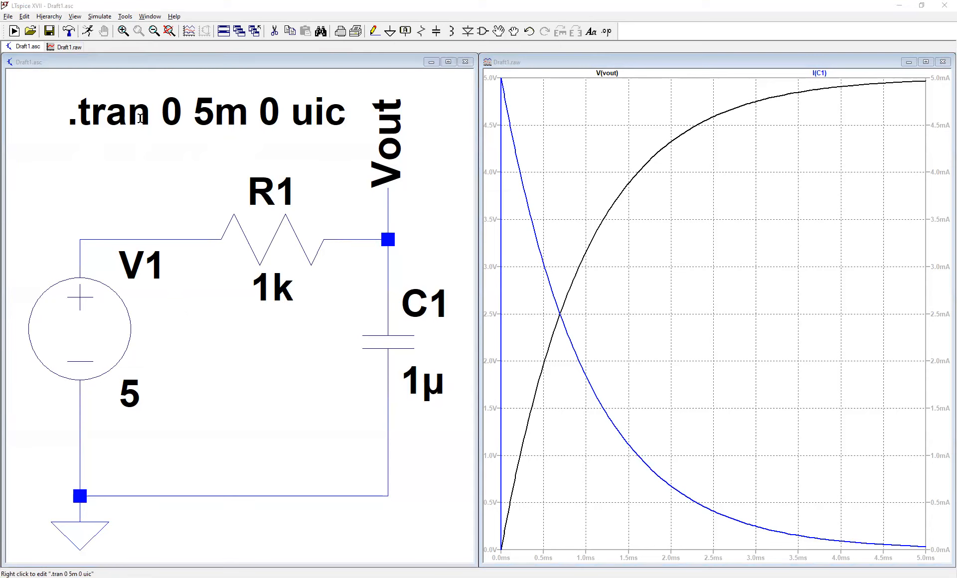
drag(532, 204, 357, 221)
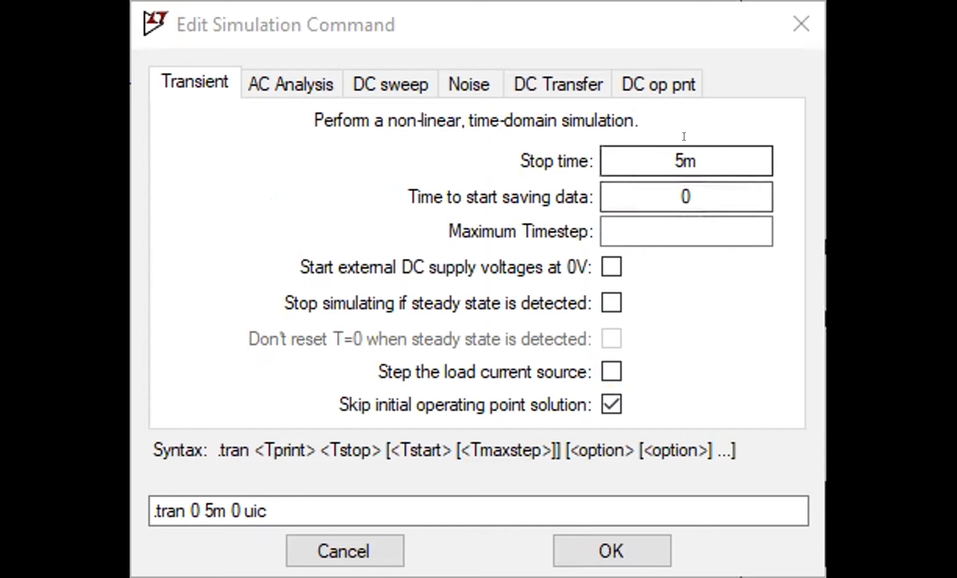
double_click(686, 167)
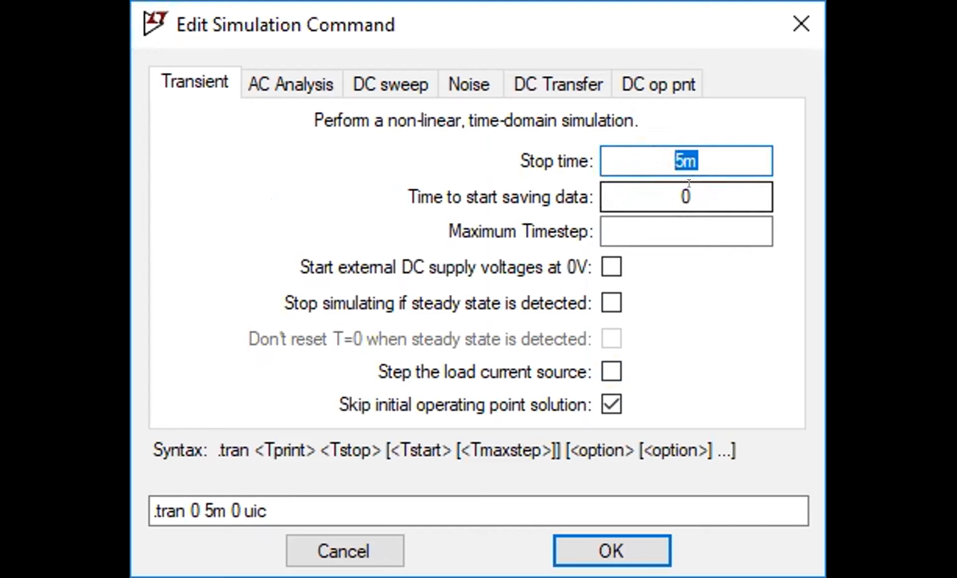
key(Tab)
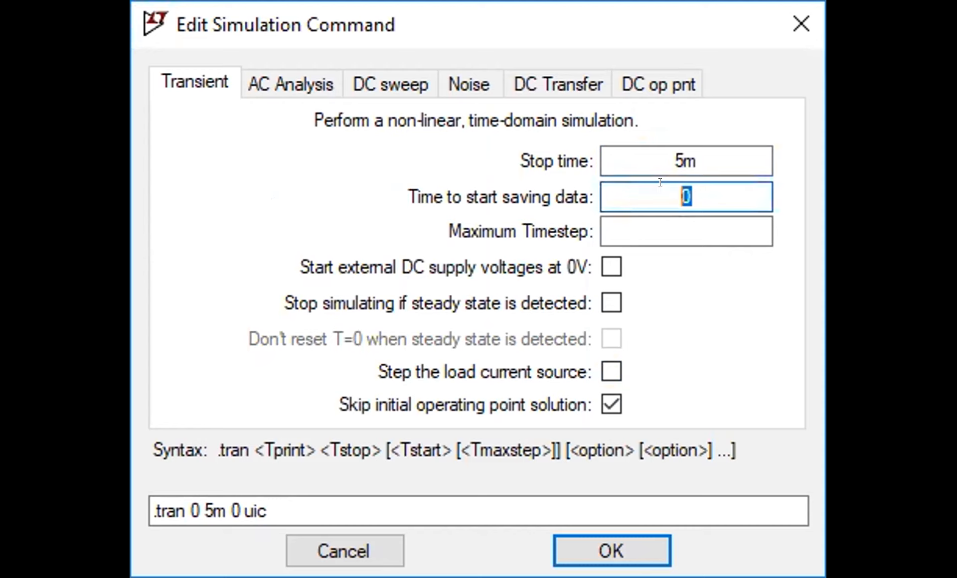
key(Tab)
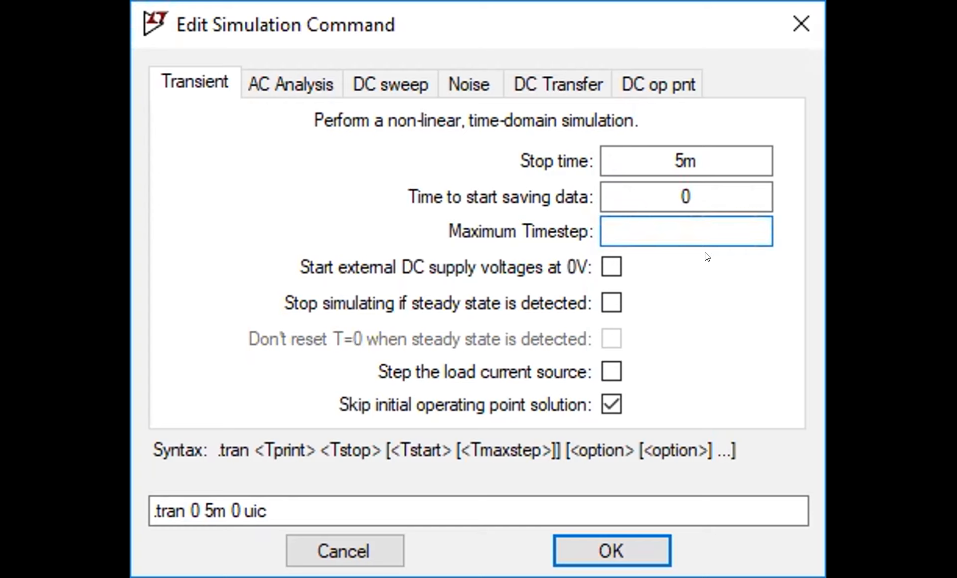
text(100m)
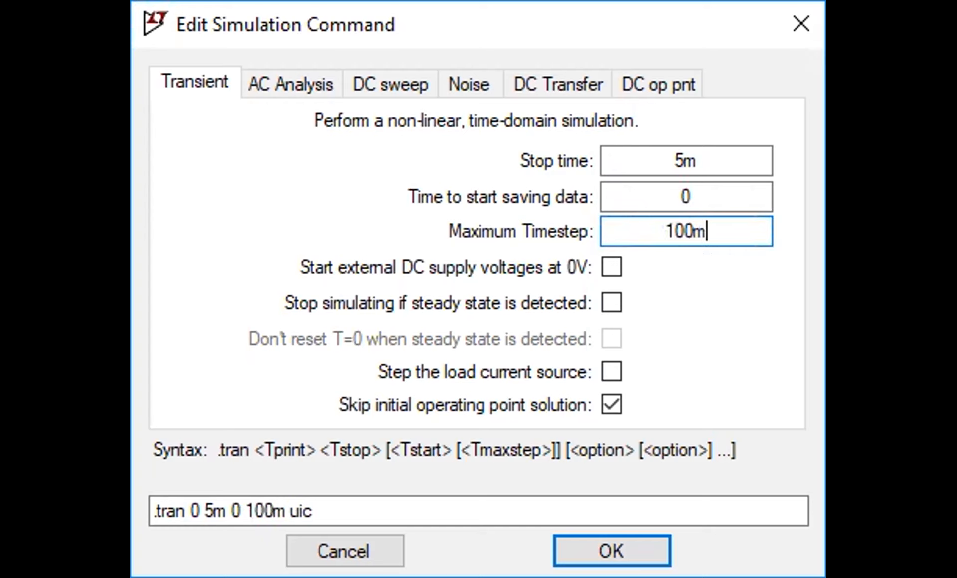
click(634, 538)
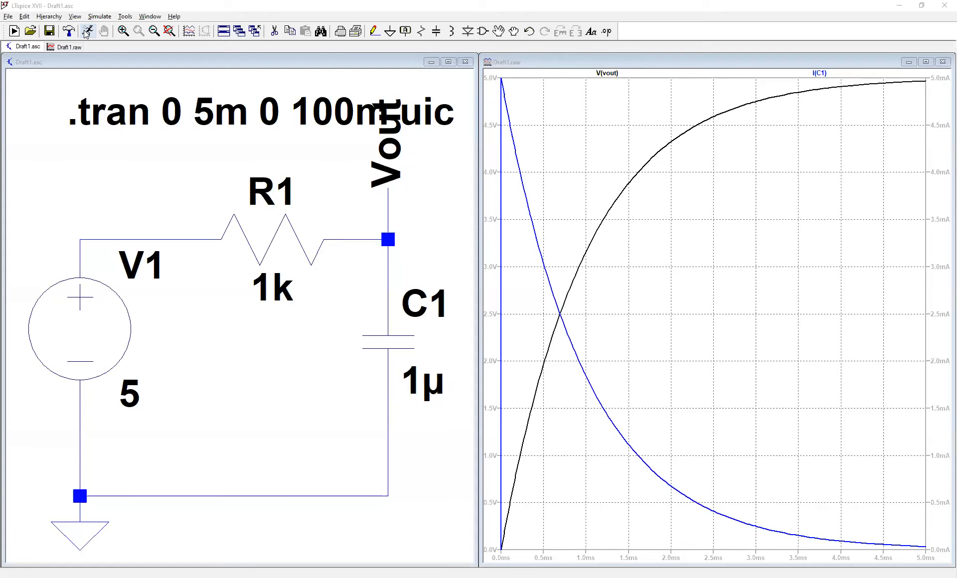
click(86, 31)
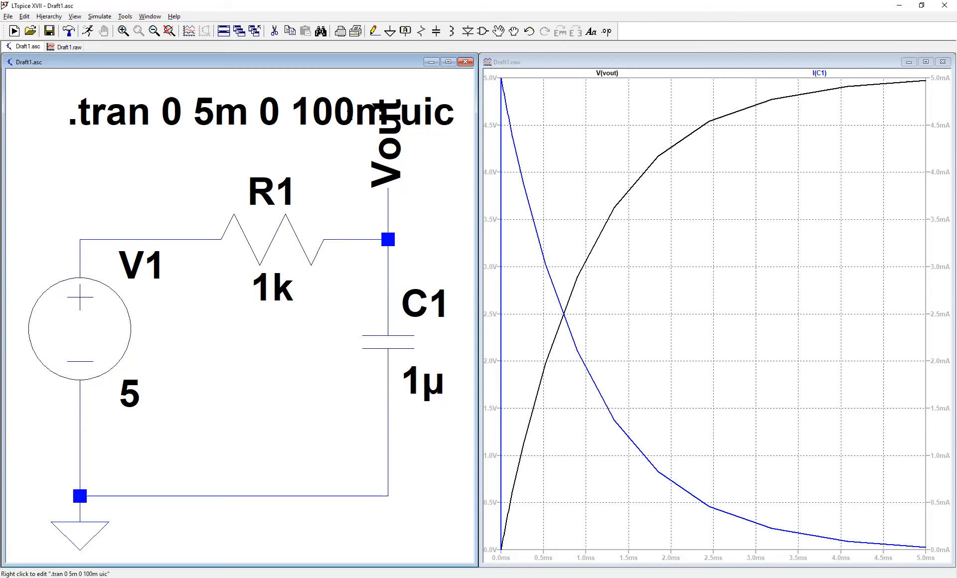
Step: Change the maximum timestep of the transient command to 100n and rerun the simulation
right_click(345, 113)
drag(561, 269, 528, 266)
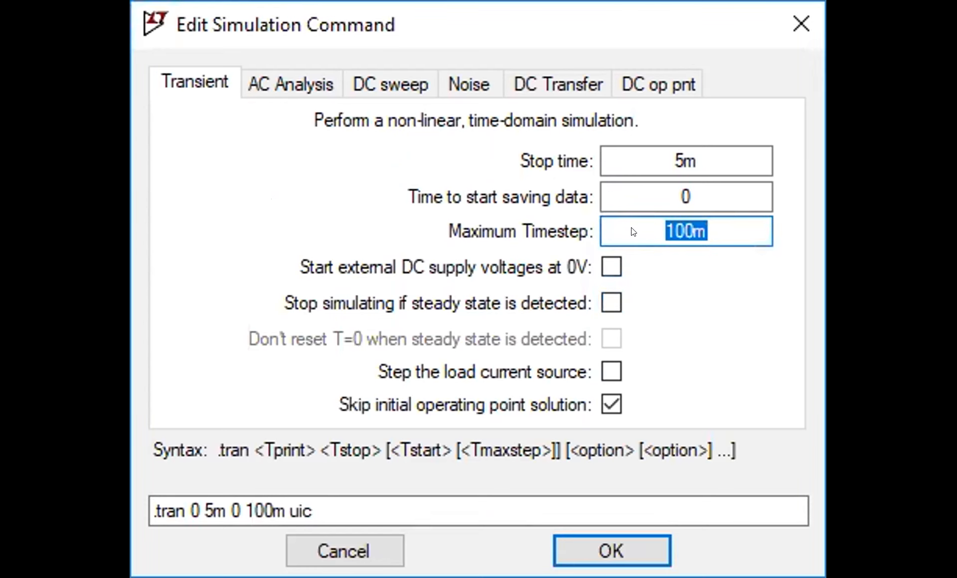
click(700, 222)
drag(700, 222, 619, 222)
text(10)
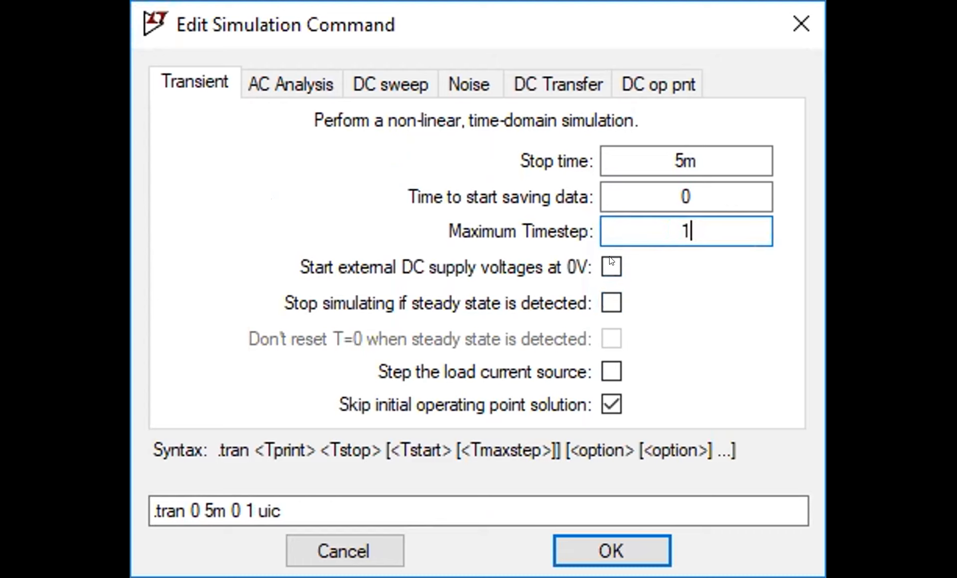
text(0n)
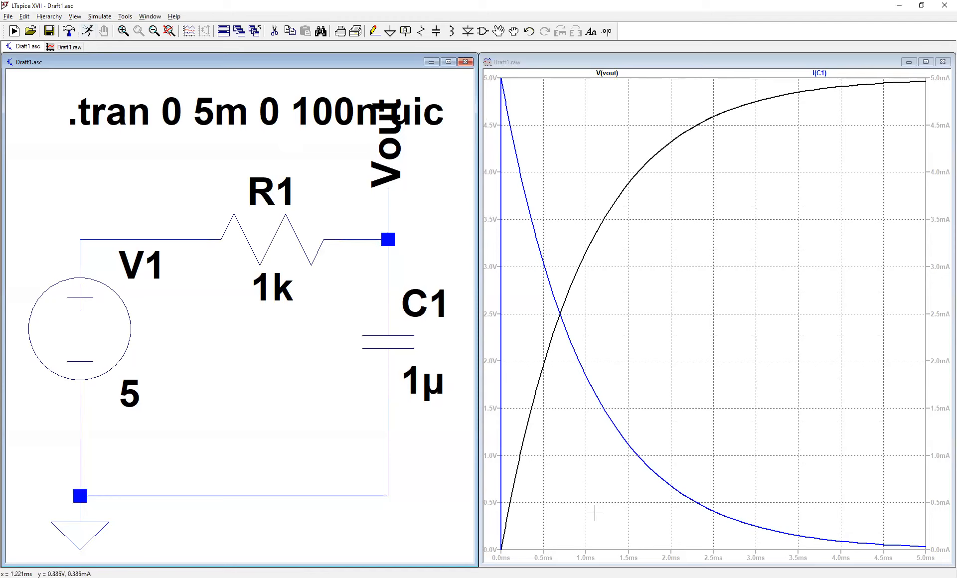
Step: Reduce the transient command's maximum timestep to 1n and start the simulation again
right_click(331, 104)
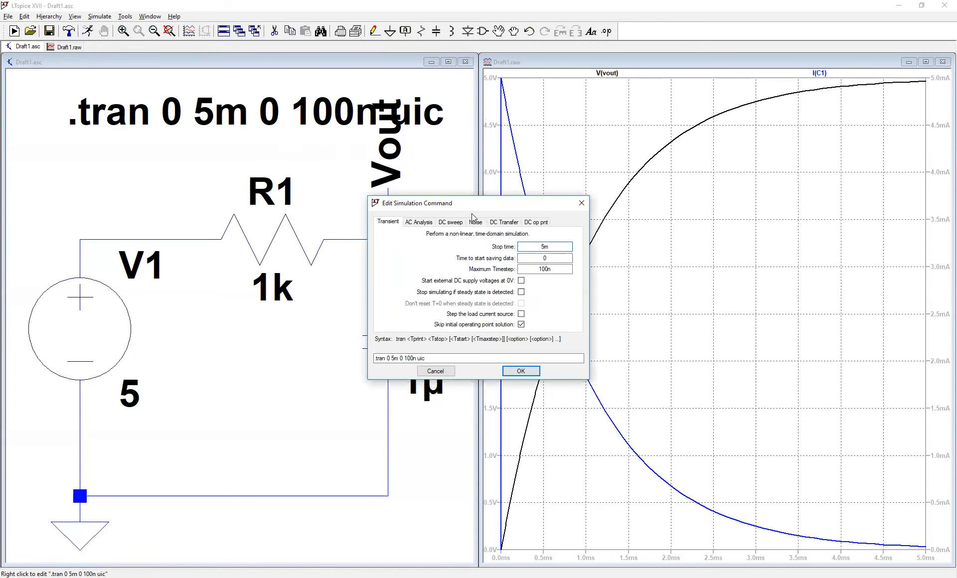
double_click(553, 269)
text(1n)
key(Return)
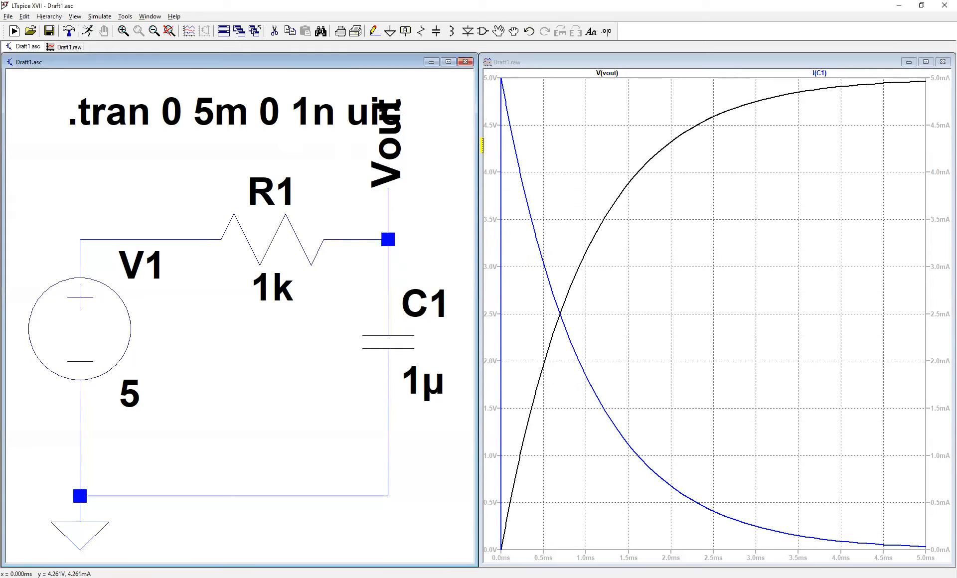
click(88, 40)
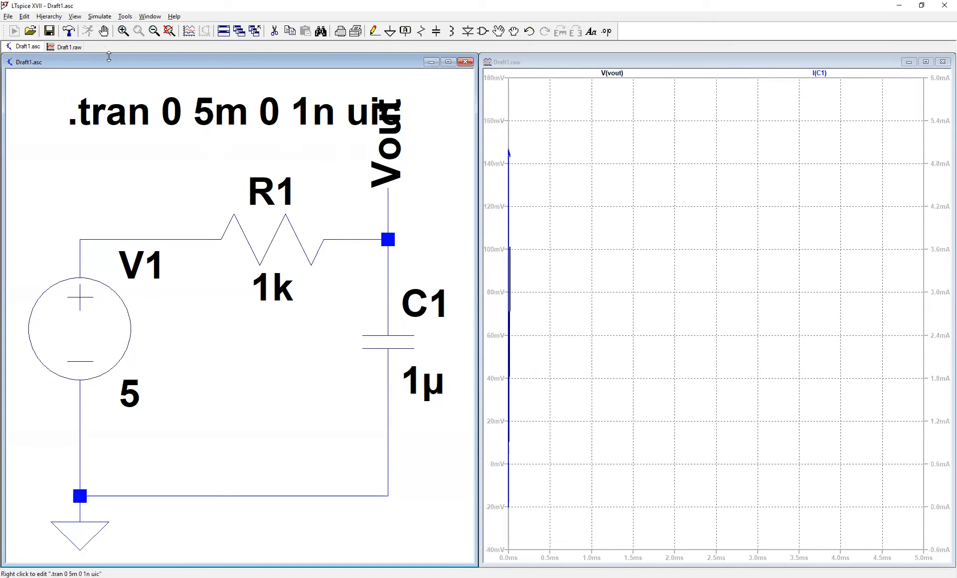